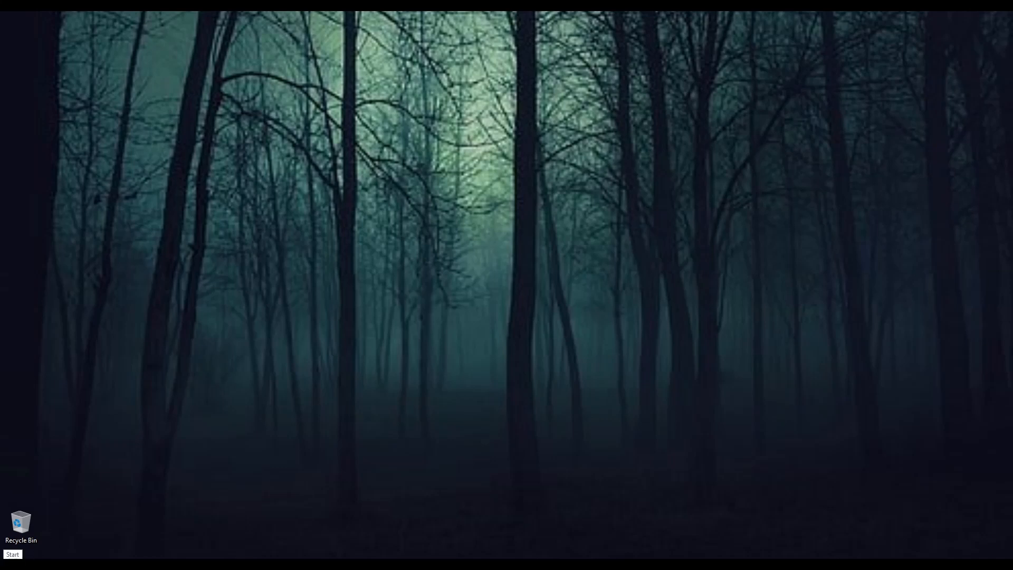
- Launch Windows Imaging and Configuration Designer from the Windows Kits folder in the Start menu
key(super)
scroll(105, 508, down, 20)
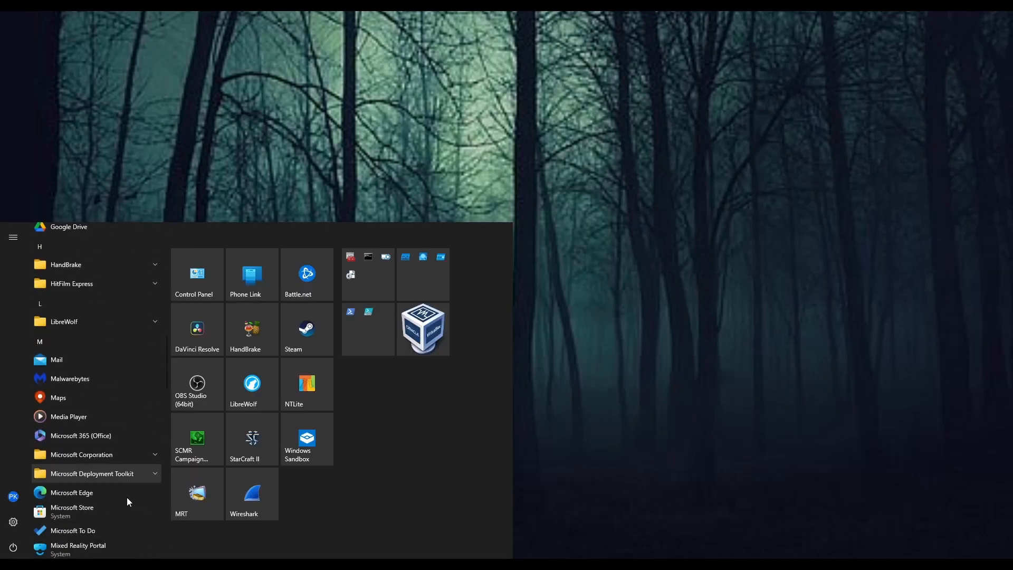
scroll(122, 505, down, 2)
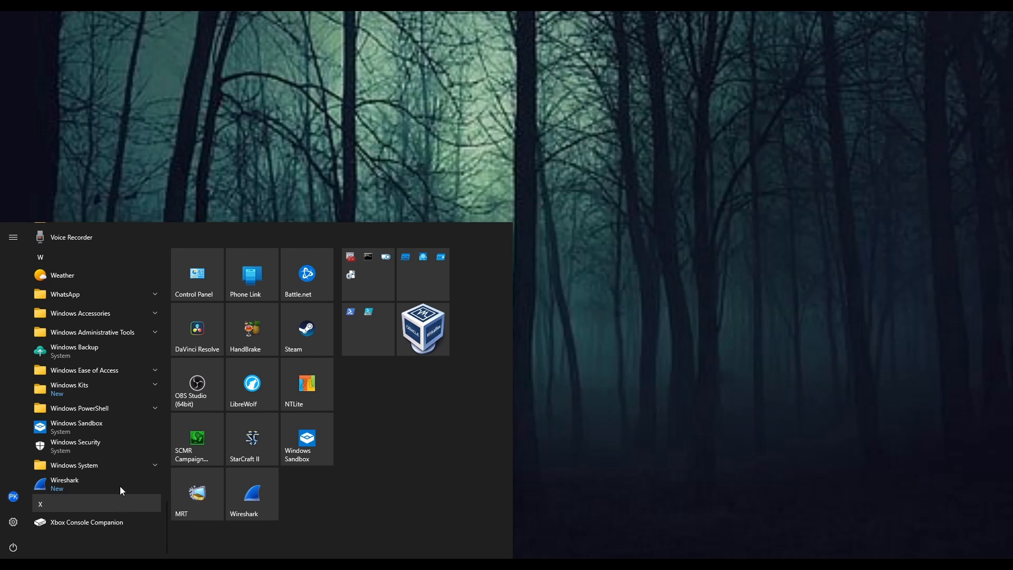
click(106, 388)
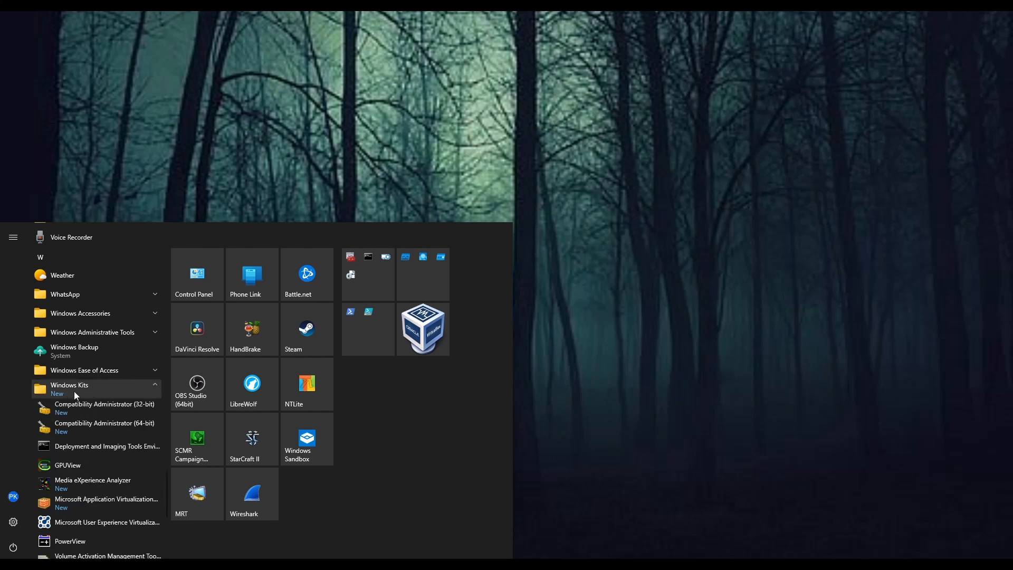
scroll(134, 416, down, 1)
scroll(137, 426, down, 2)
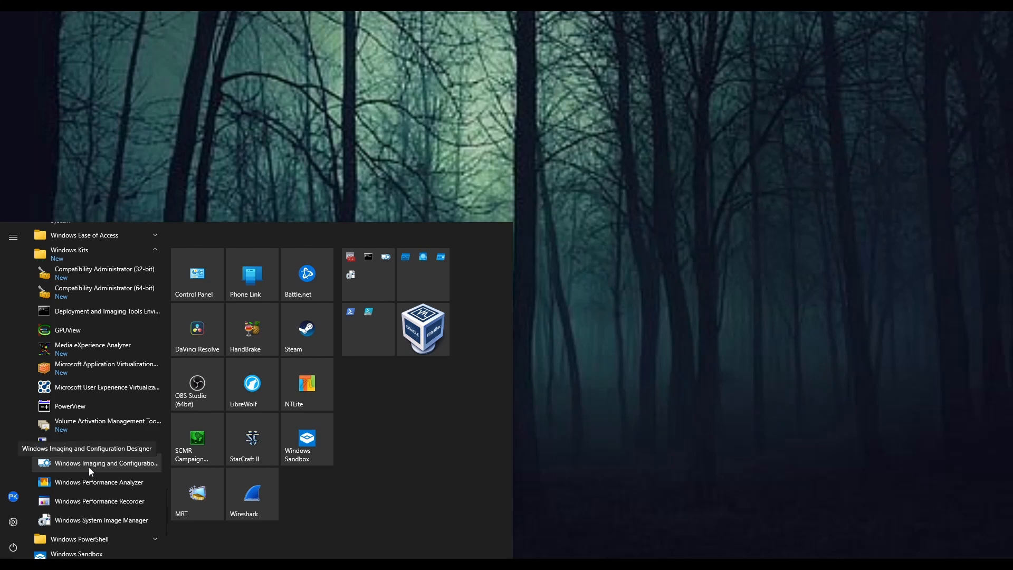
click(104, 467)
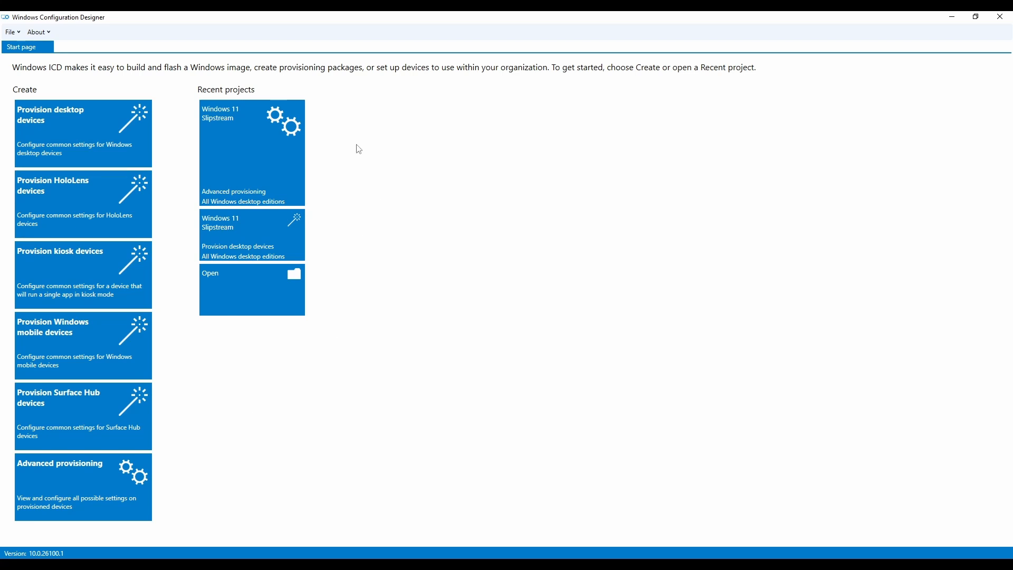
- Create a new Provision desktop devices project named Project_1 in the default project folder
click(85, 137)
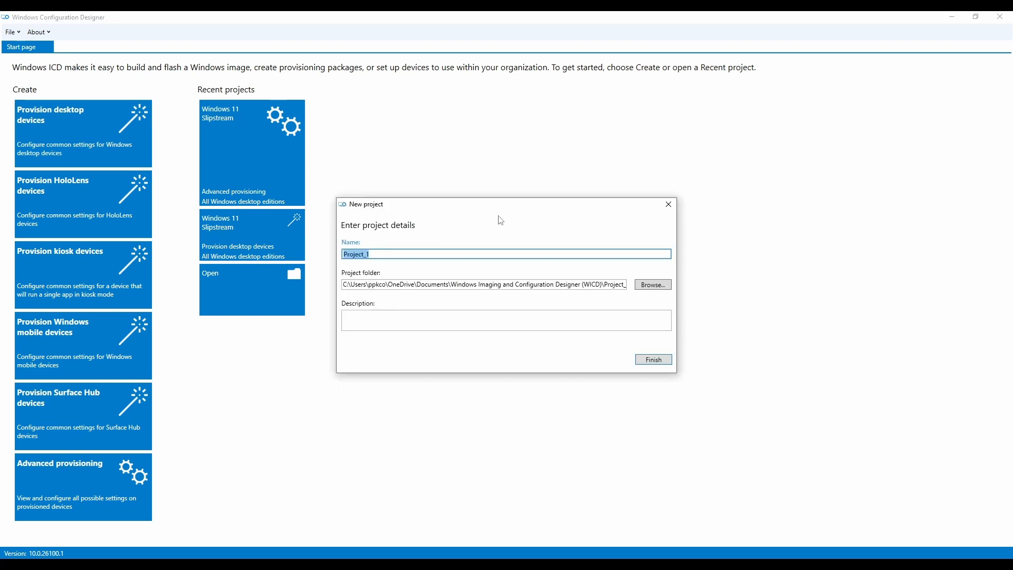
drag(514, 208, 502, 206)
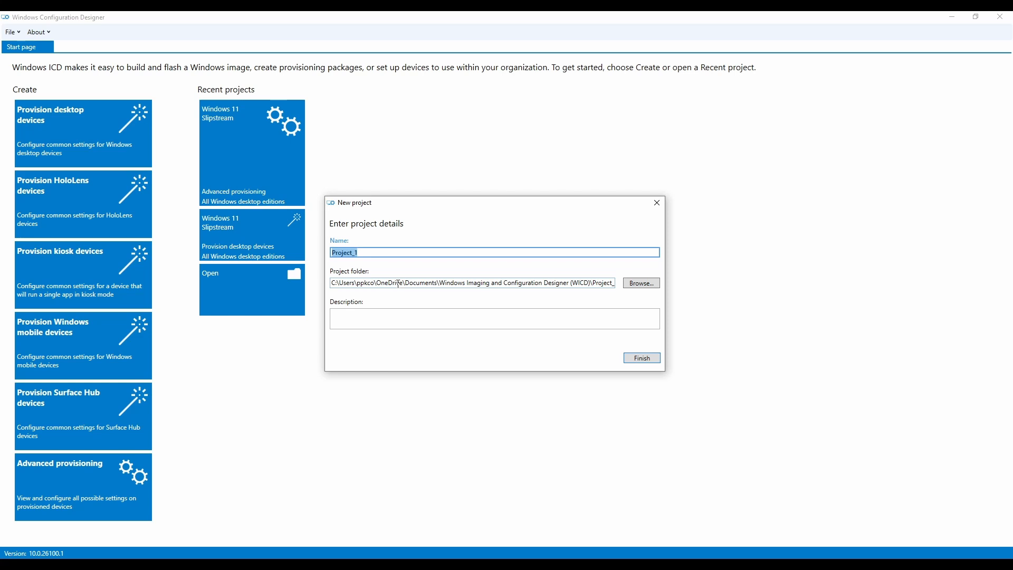
drag(478, 208, 482, 210)
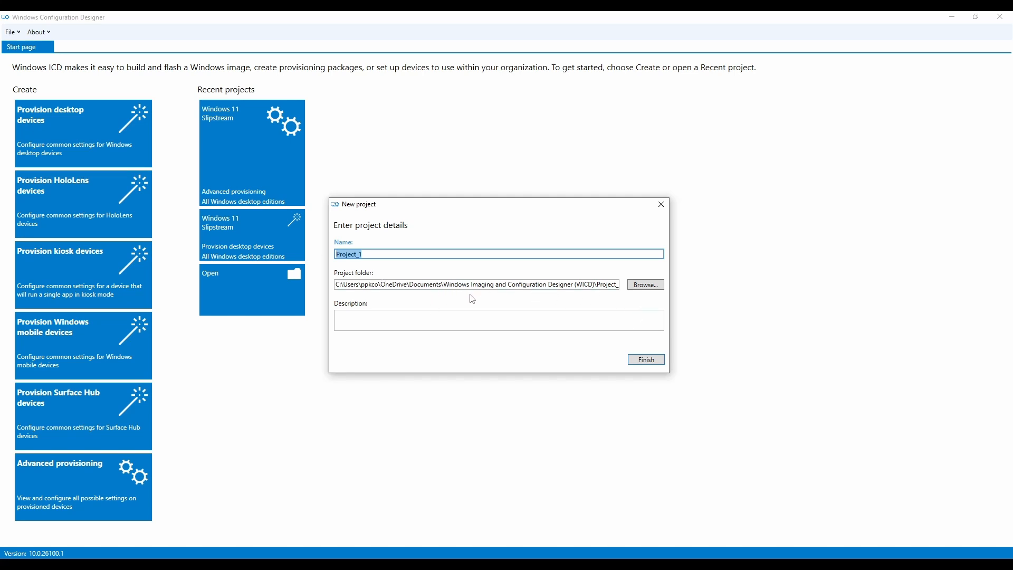
click(646, 360)
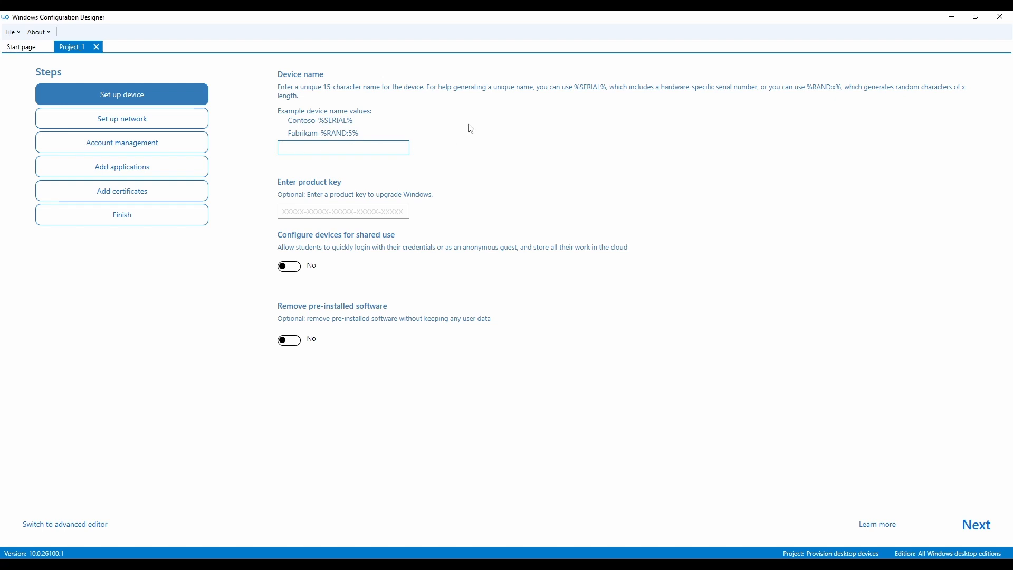
- Set the device name to slipstream and move on to the optional product key field
text(slipstream)
click(323, 212)
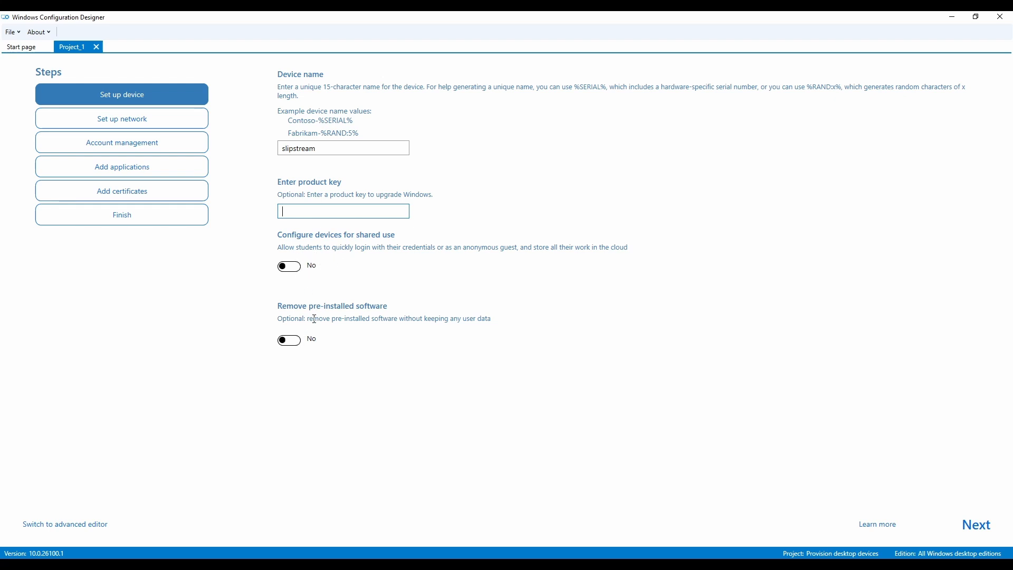
- Open the network setup and switch Wi-Fi off so devices use a wired network
click(126, 118)
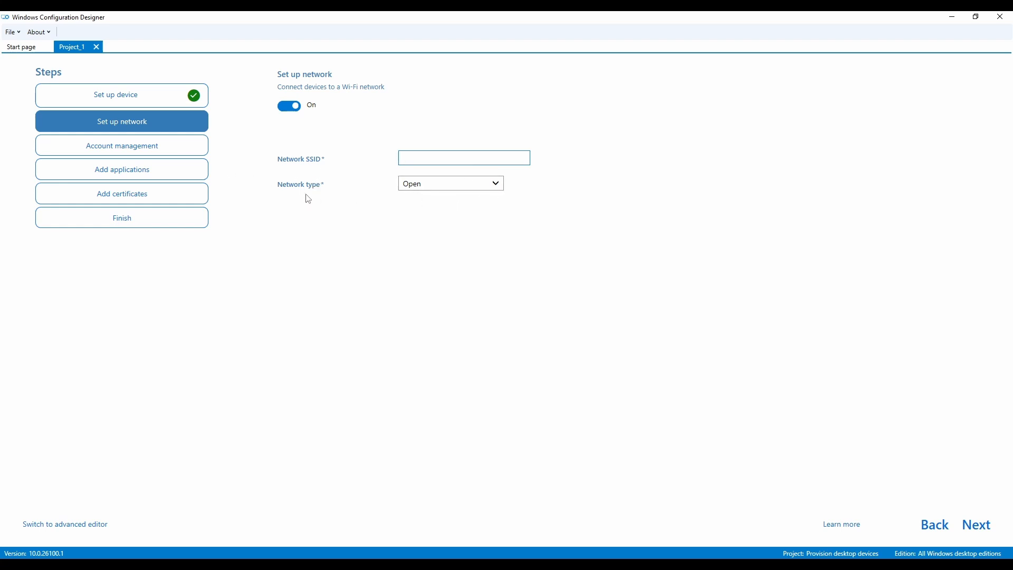
click(291, 107)
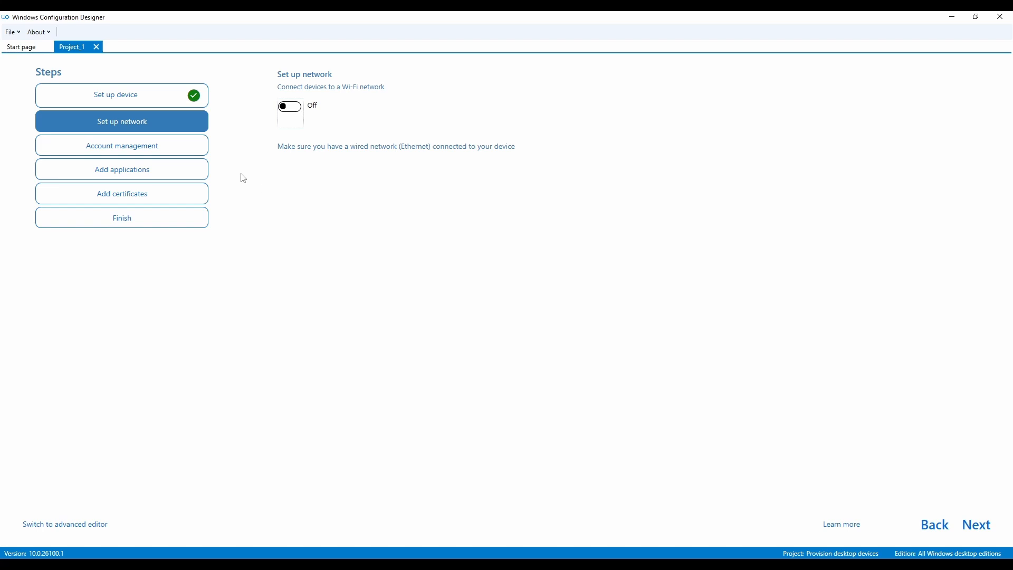
- Open account management and choose Local admin after trying the other enrollment options
click(141, 153)
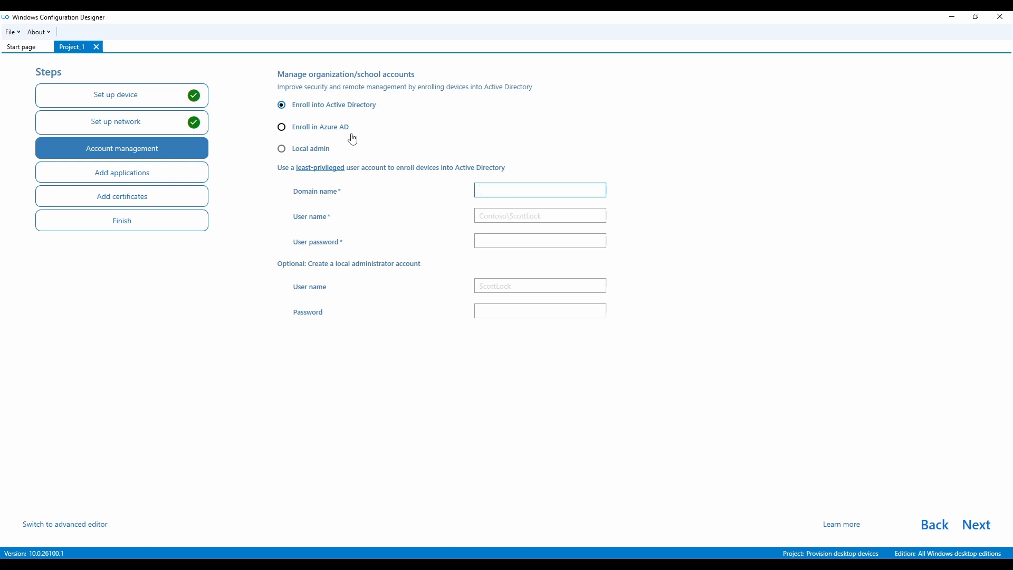
click(281, 149)
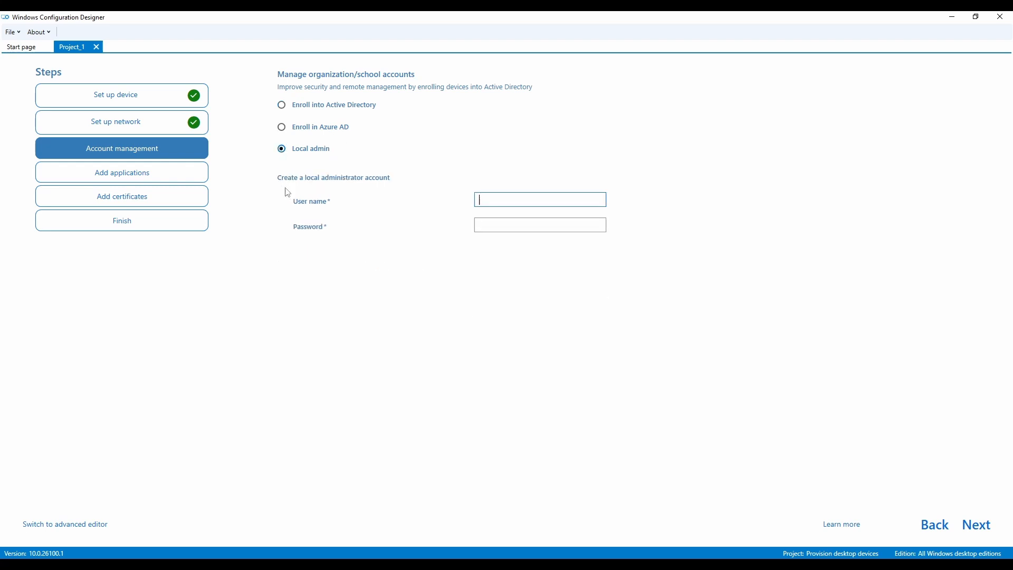
click(281, 127)
click(282, 105)
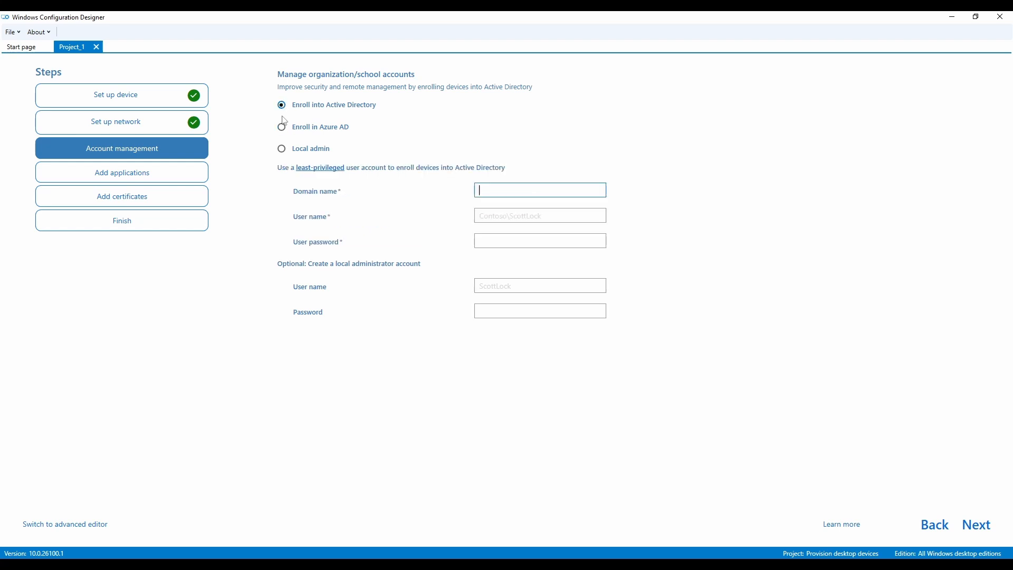
click(282, 149)
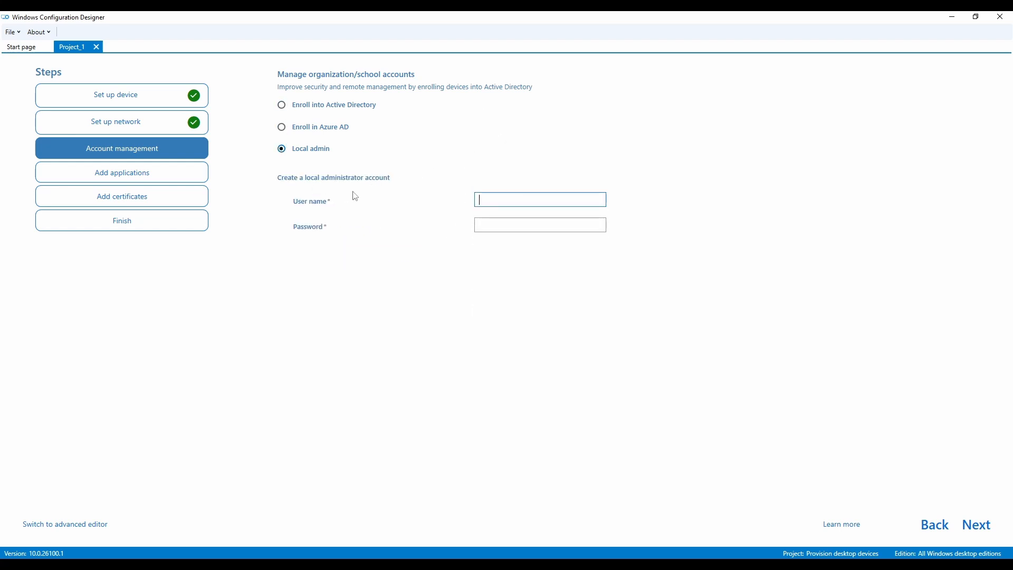
- Enter ppk as the local administrator user name and fill in the account password
click(483, 200)
text(ppk)
key(Tab)
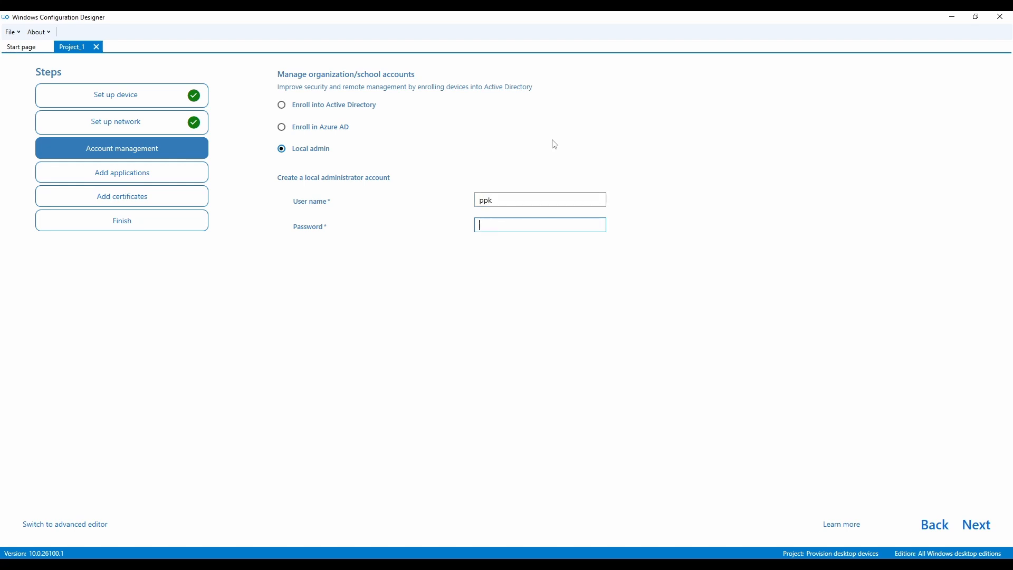
text(••••)
- Start adding an application and pick FirefoxSetup.msi from the Programs folder as its installer
click(160, 175)
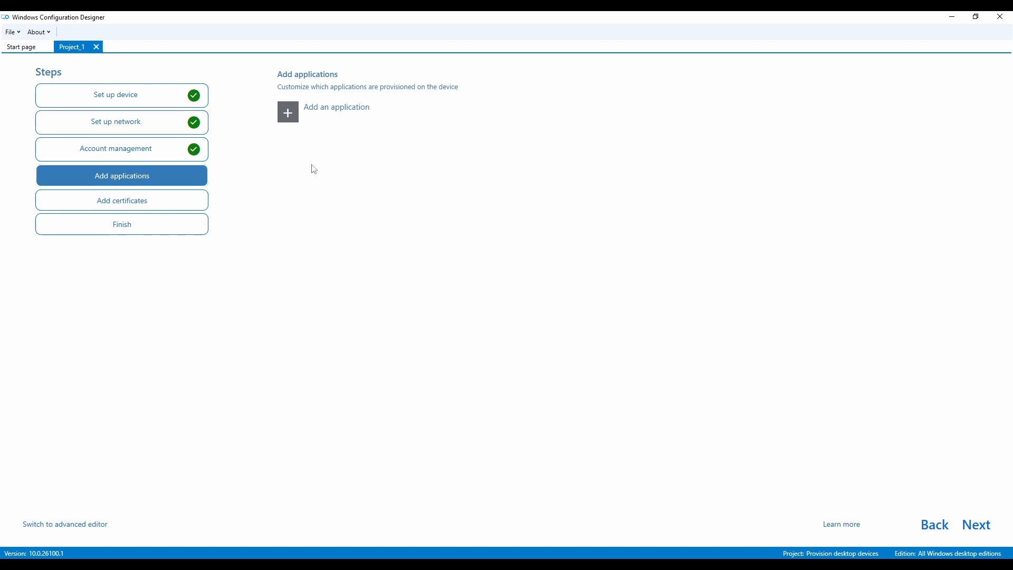
click(293, 112)
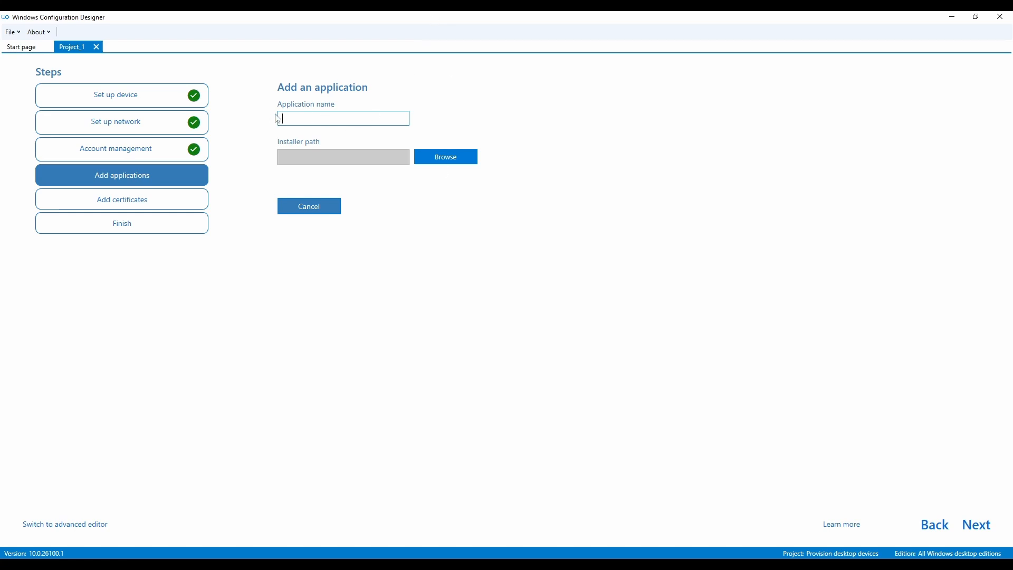
click(441, 157)
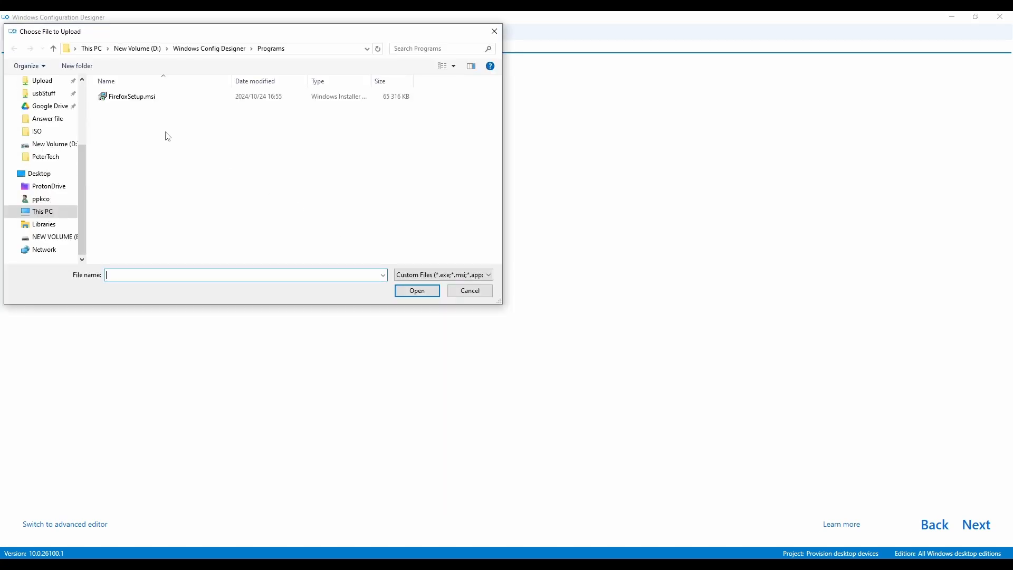
drag(207, 35, 312, 102)
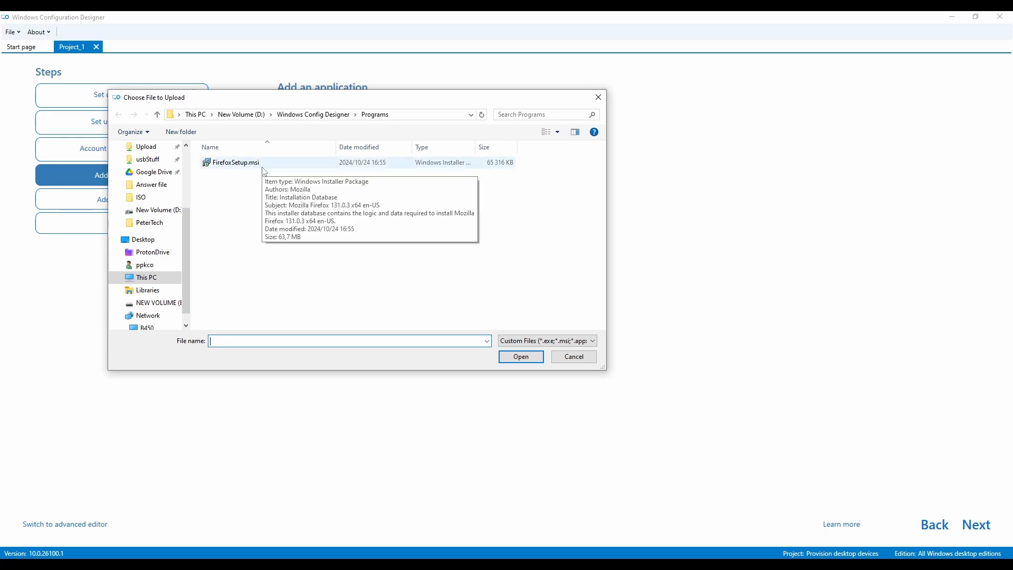
drag(345, 105, 318, 107)
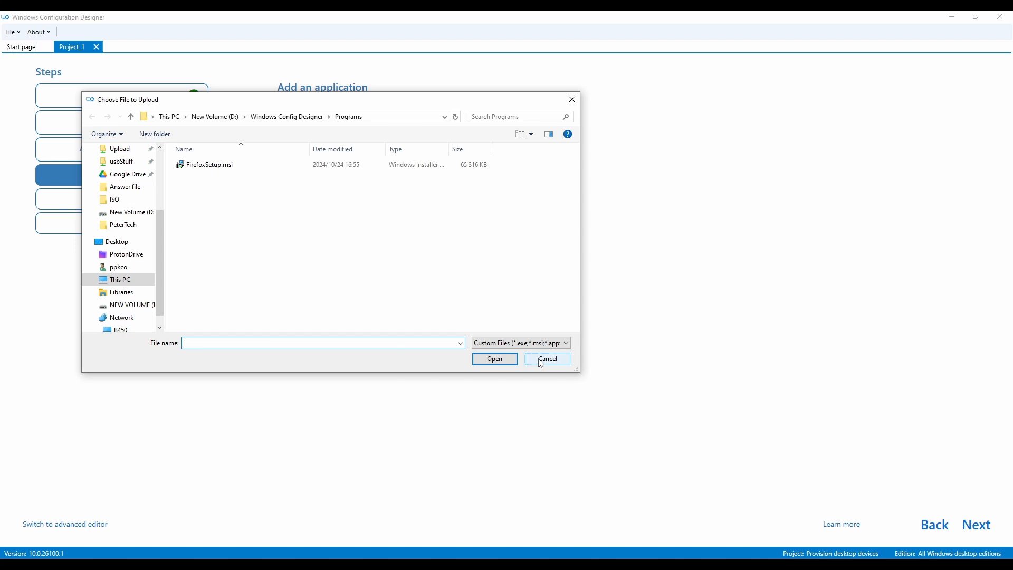
double_click(223, 169)
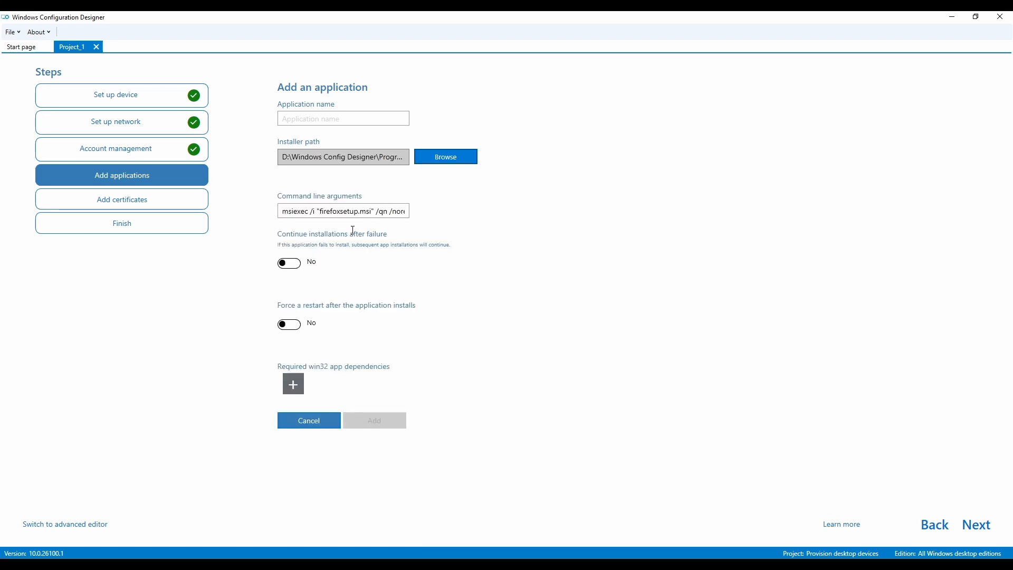
- Inspect the generated command line arguments and turn on continuing installations after failure
click(316, 212)
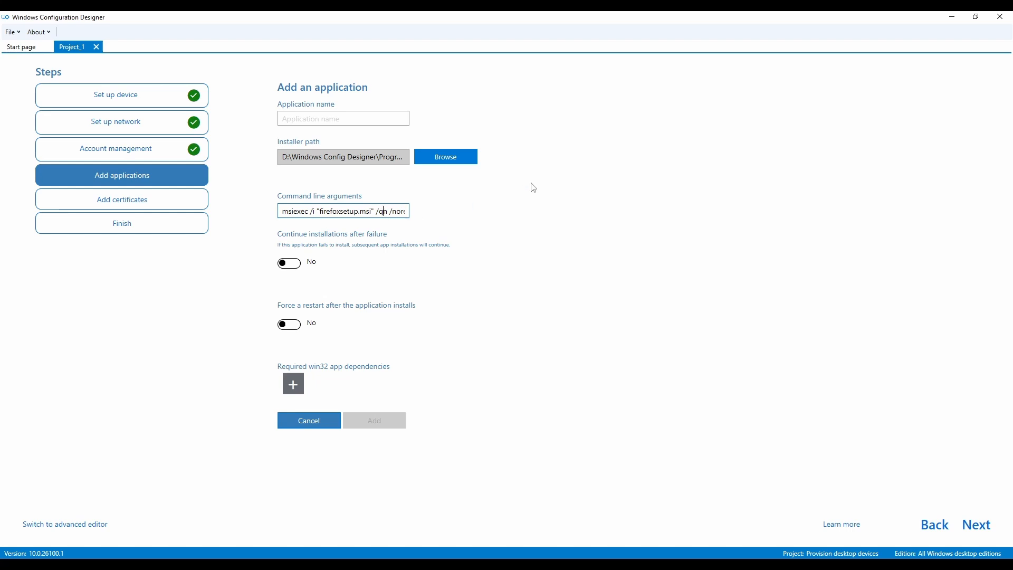
key(Right)
key(Right)
key(Right)
key(Right)
key(Right)
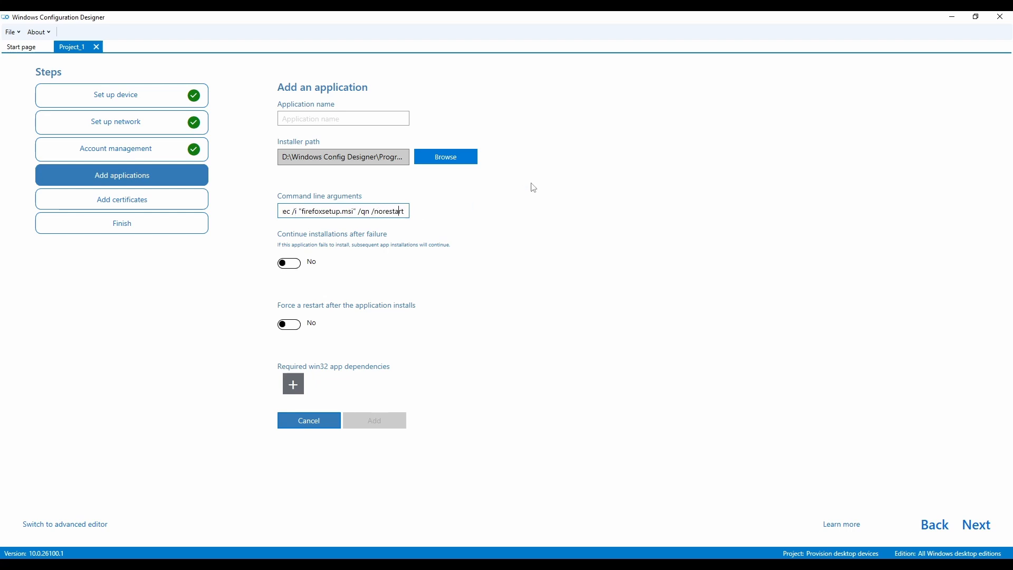
key(Left)
key(Left)
key(Left)
key(Left)
click(370, 211)
click(358, 212)
click(292, 266)
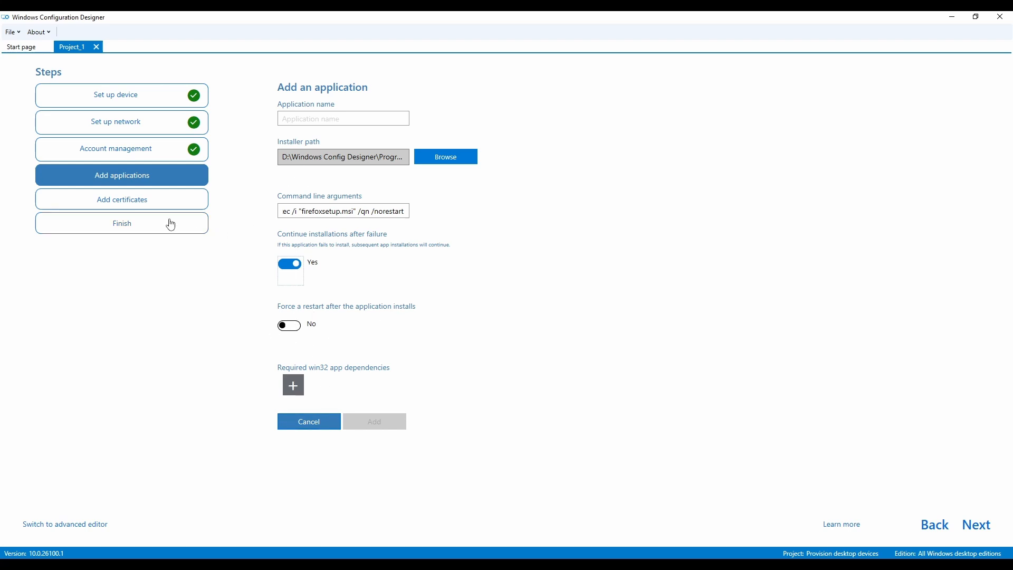
- Skip past certificates to review the finish summary
click(154, 206)
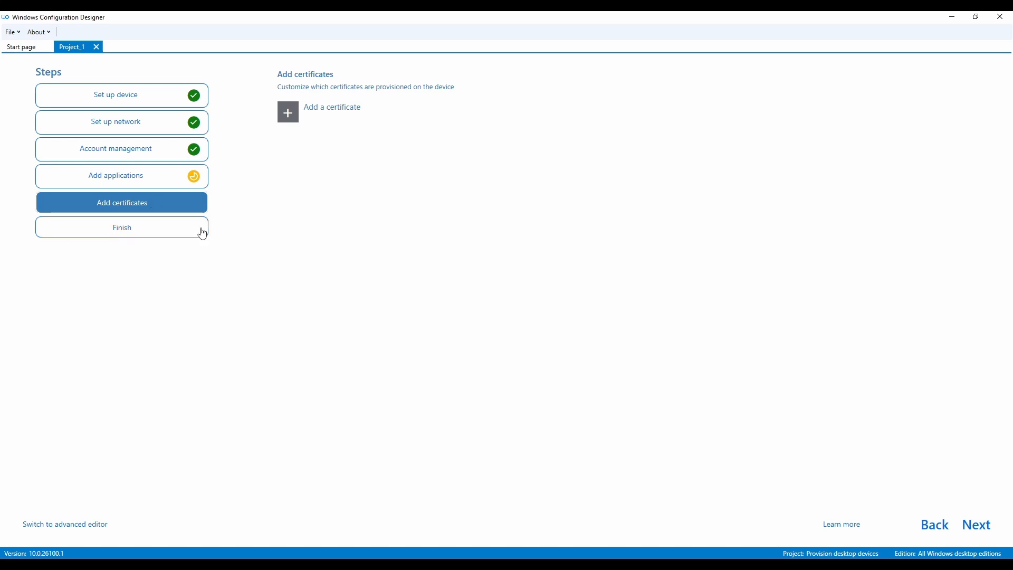
click(124, 234)
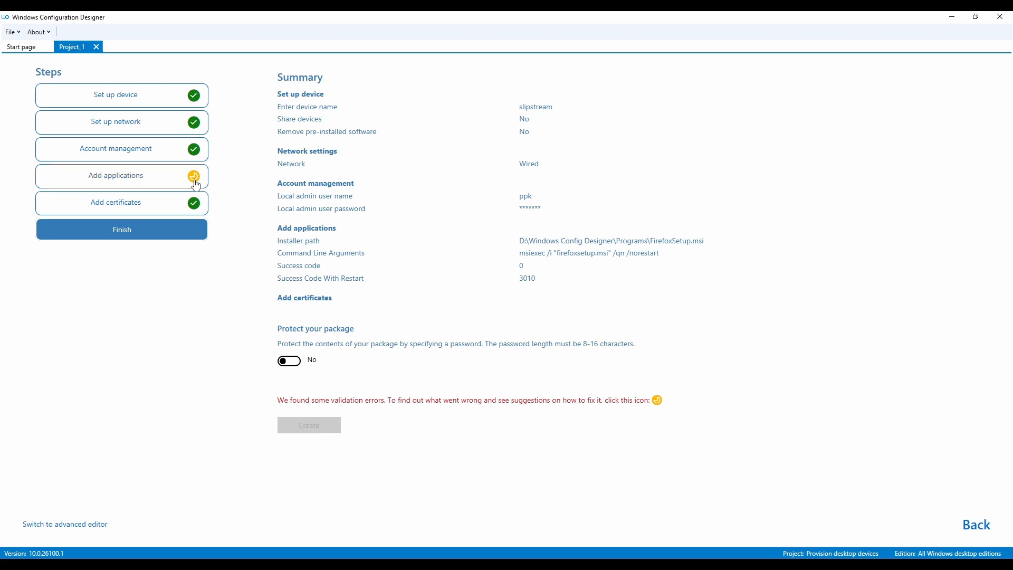
- Return to the applications page and cancel the unfinished application entry
click(152, 179)
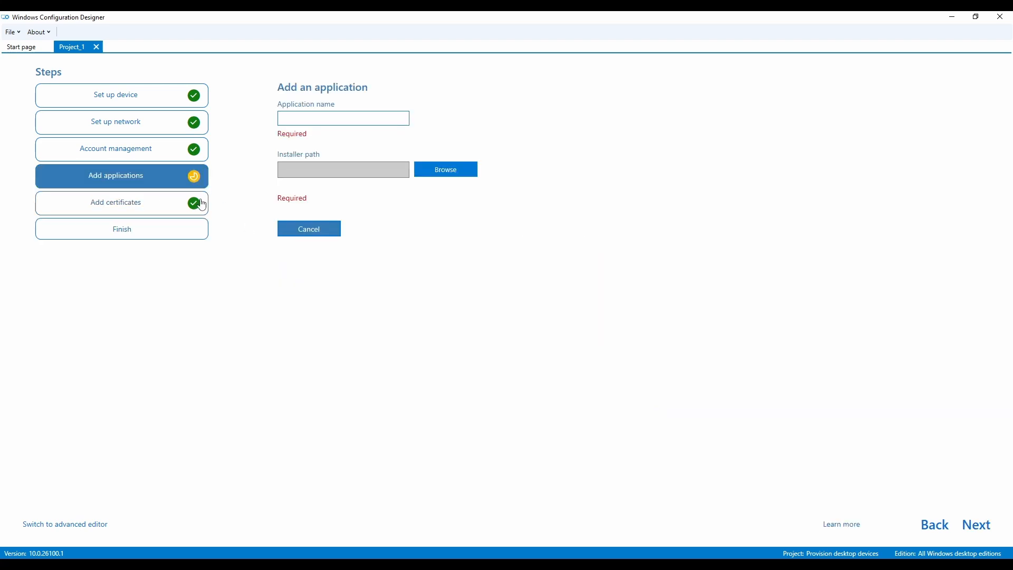
click(335, 233)
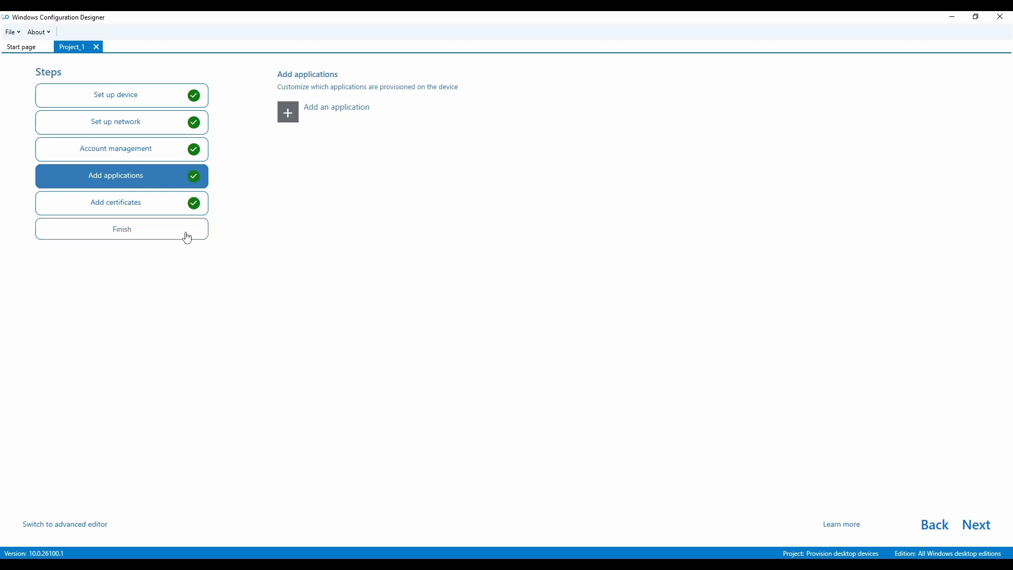
- Create the provisioning package from the summary without password protection and close the project
click(146, 233)
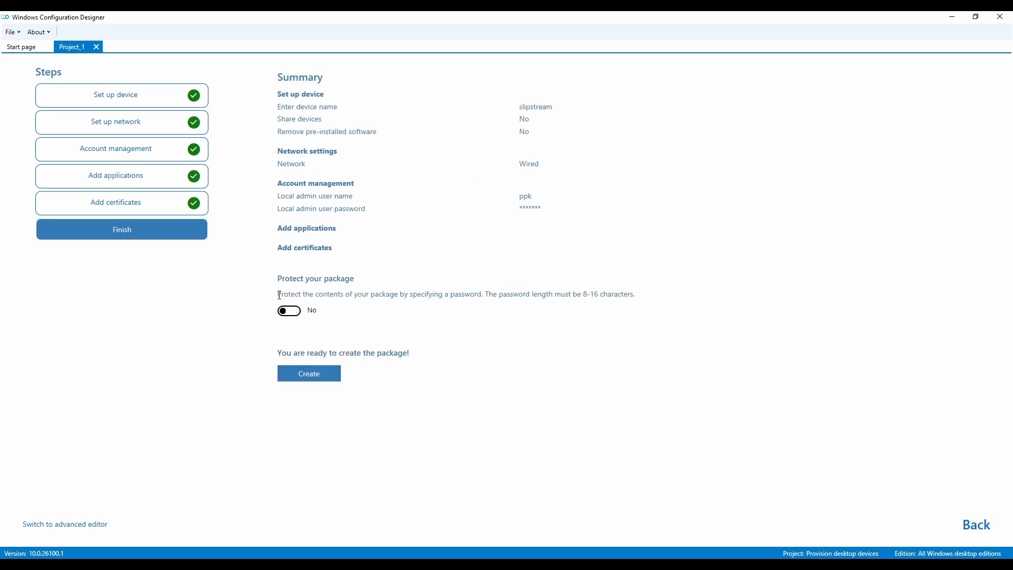
click(314, 374)
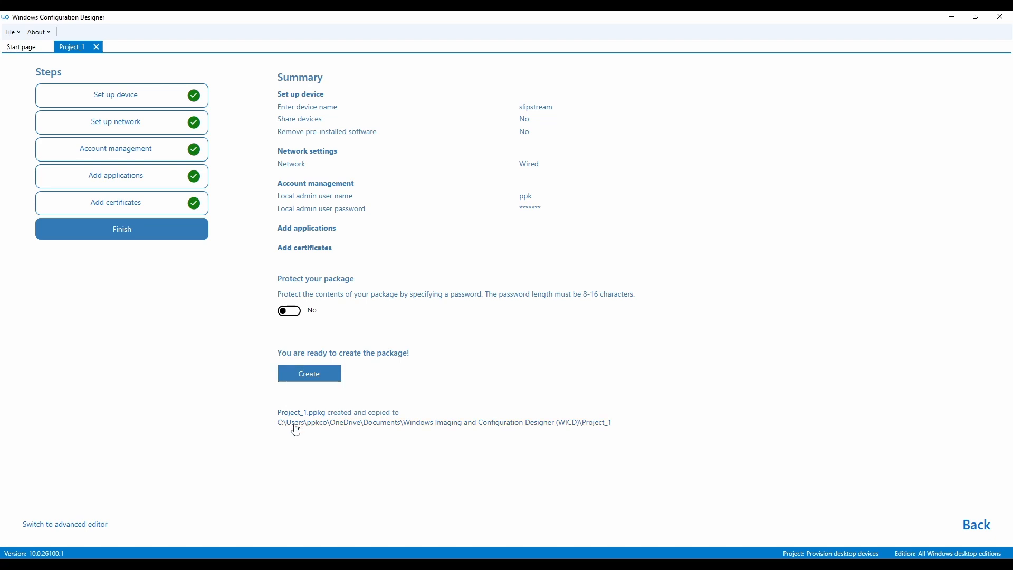
click(97, 47)
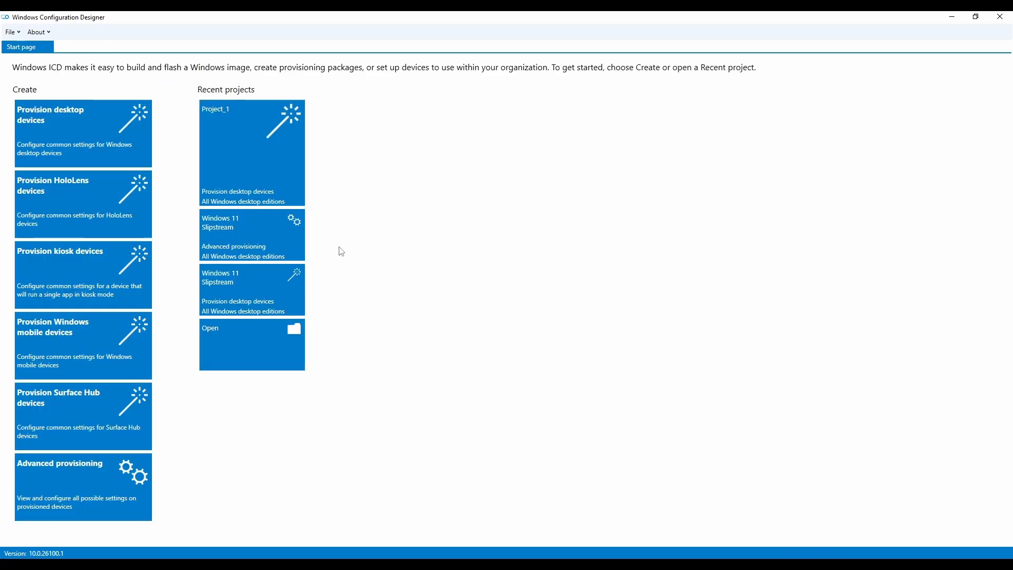
- Open the Windows 11 Slipstream advanced provisioning project and close it again
click(246, 243)
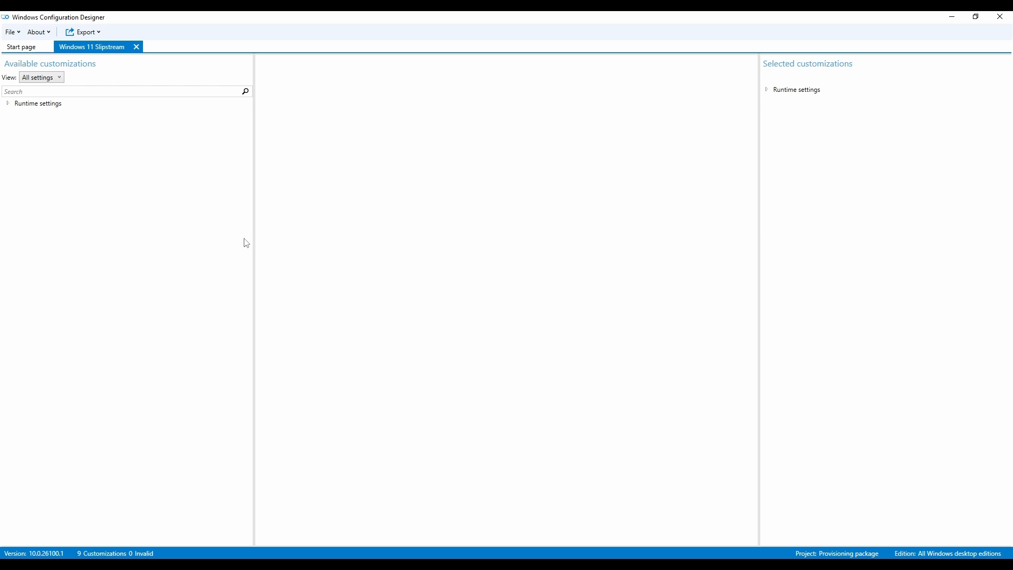
click(136, 48)
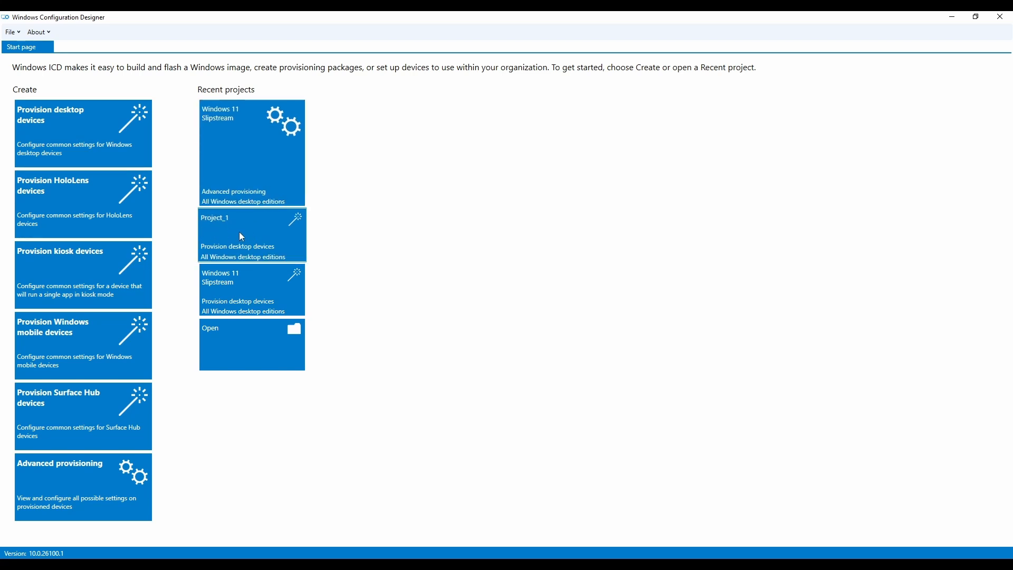
- Reopen the Windows 11 Slipstream project and browse the AccountManagement user profile policy settings
click(244, 152)
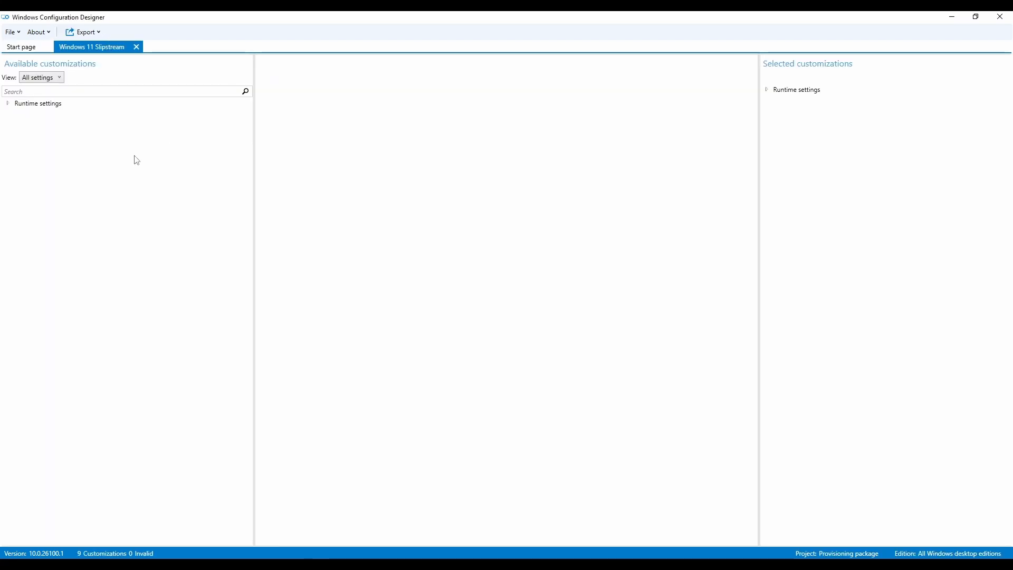
click(8, 104)
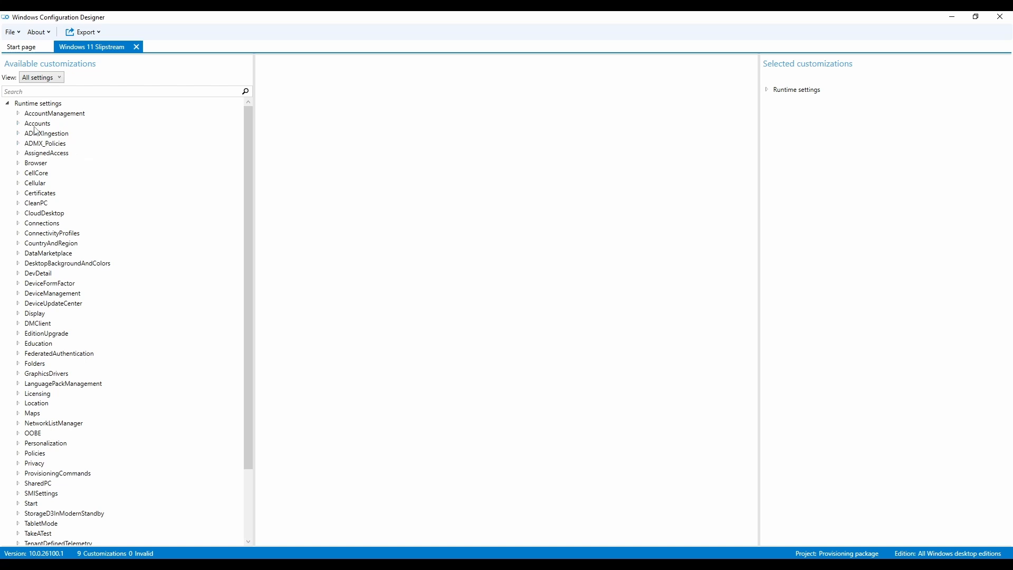
click(18, 113)
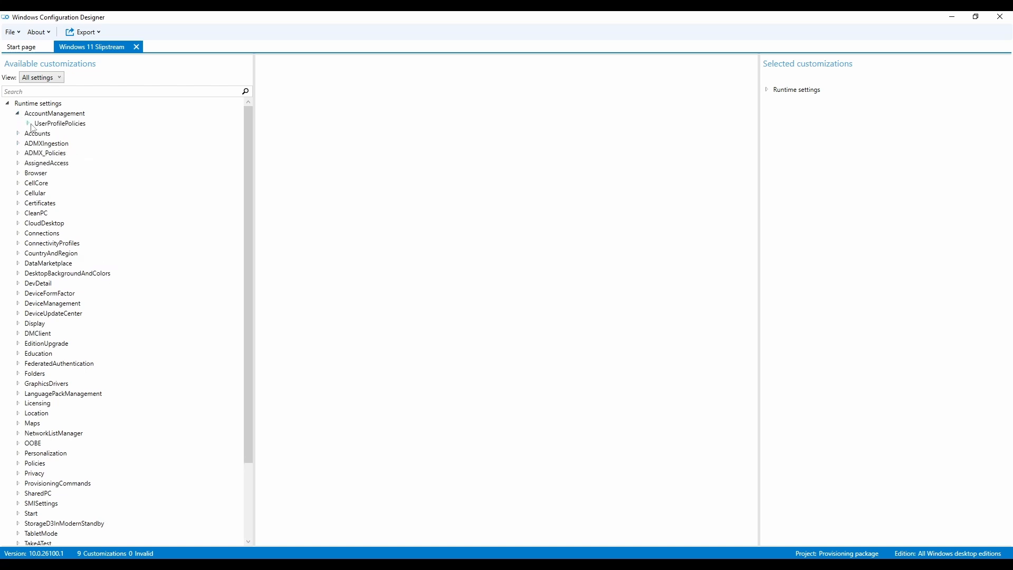
click(30, 124)
click(60, 135)
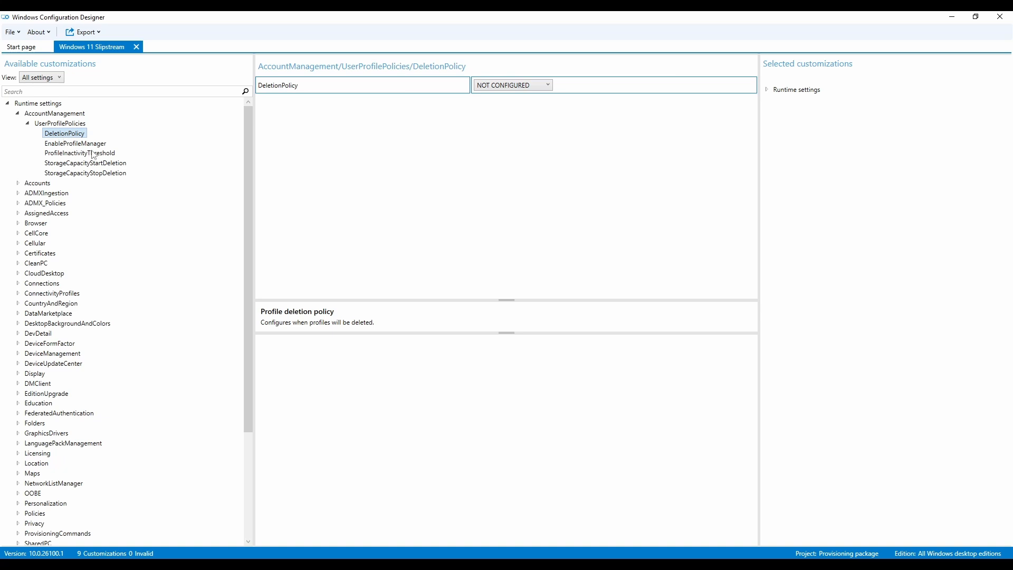
click(82, 143)
click(81, 153)
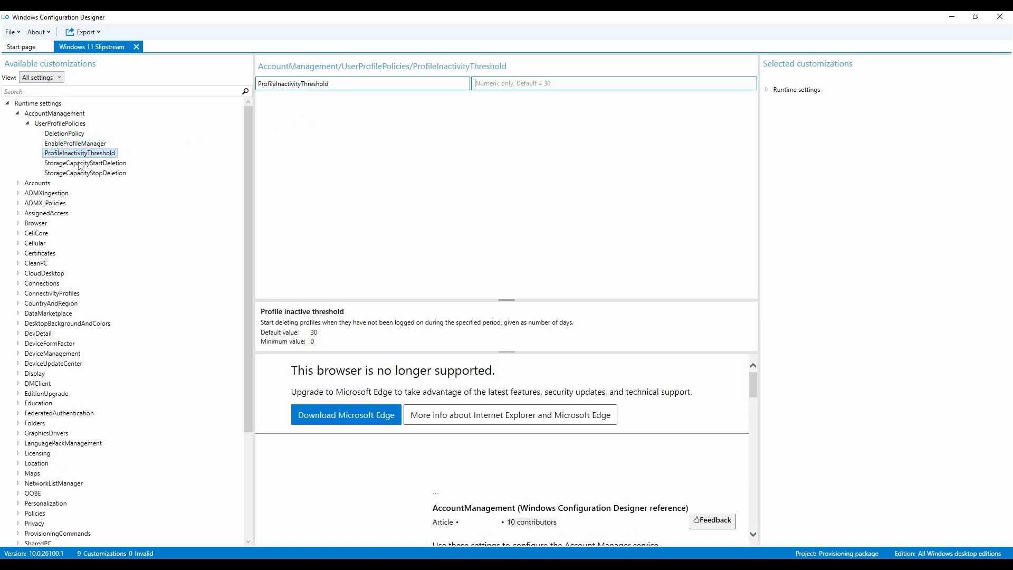
click(80, 164)
click(82, 174)
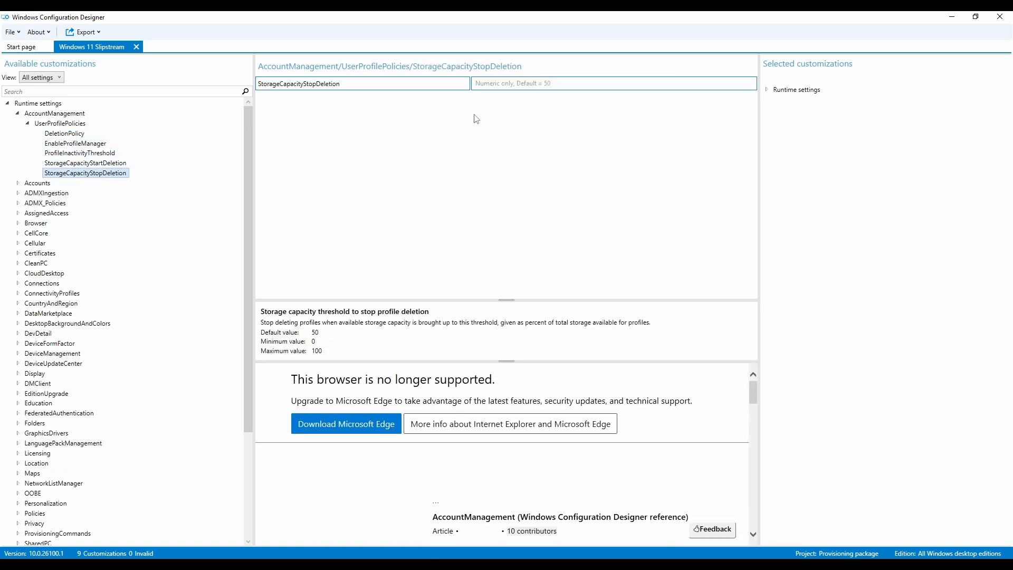
click(18, 185)
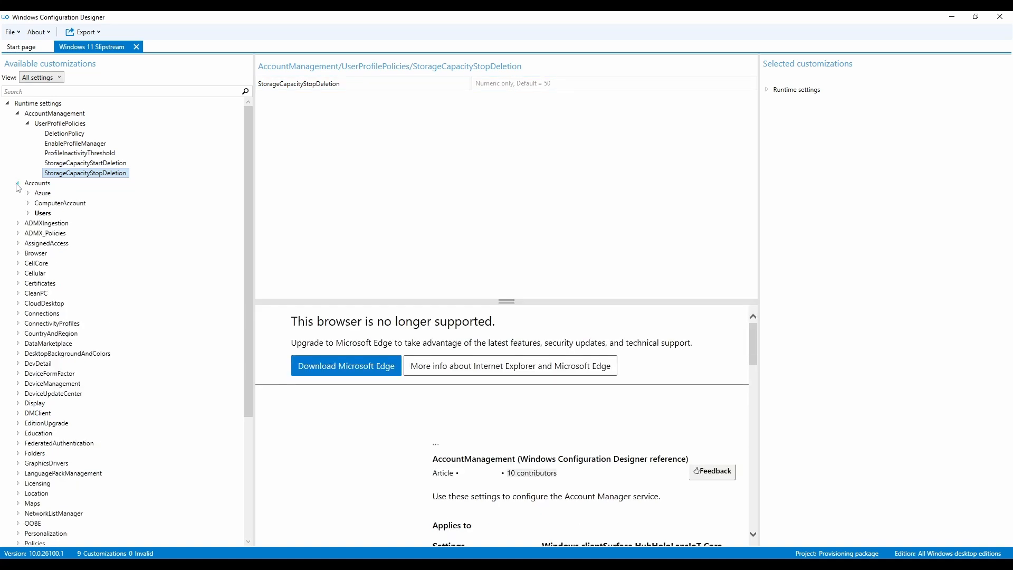
click(18, 183)
click(28, 124)
click(22, 115)
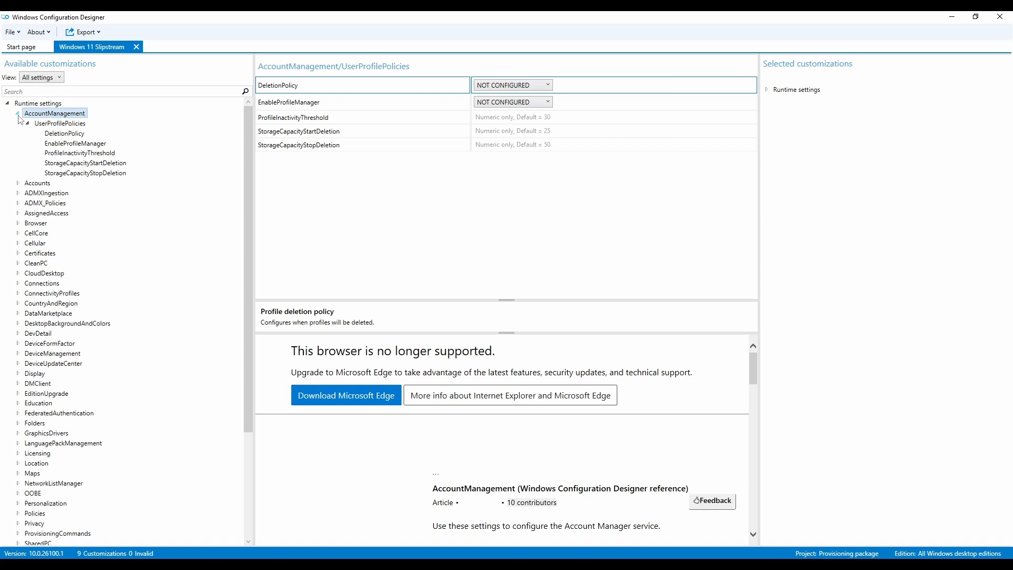
click(18, 113)
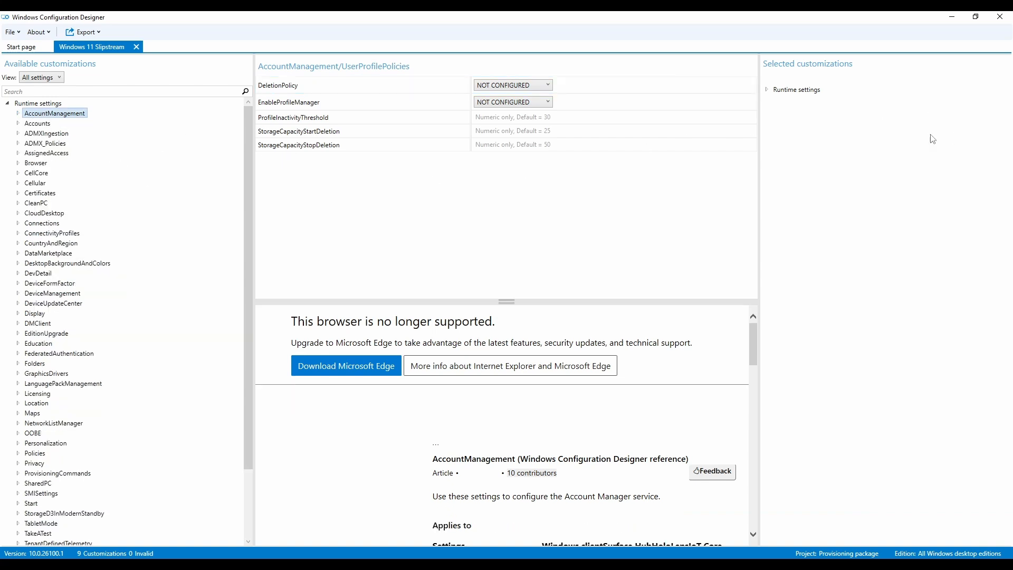
- Inspect the ComputerName value among the project's selected account customizations
click(767, 90)
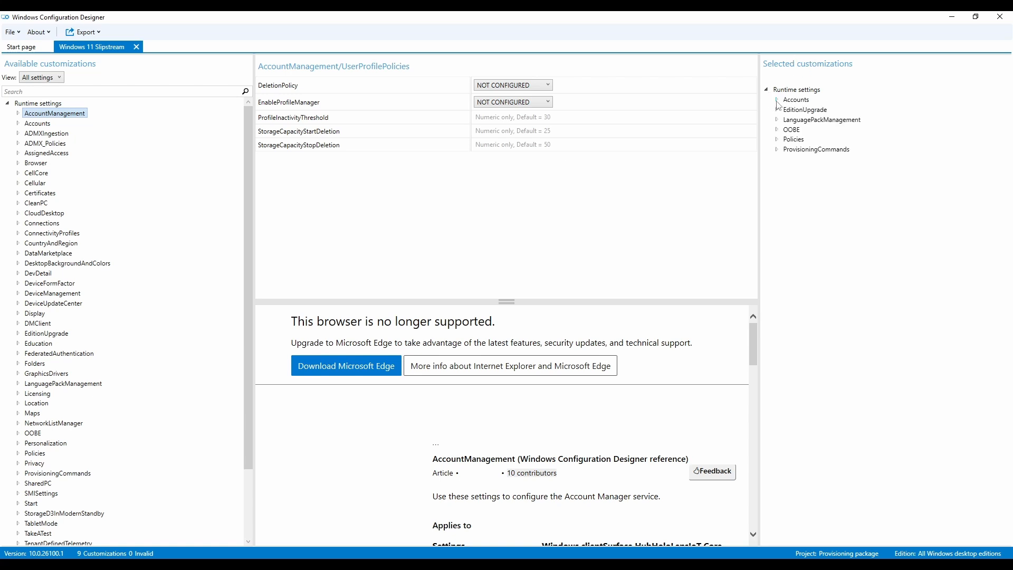
click(777, 100)
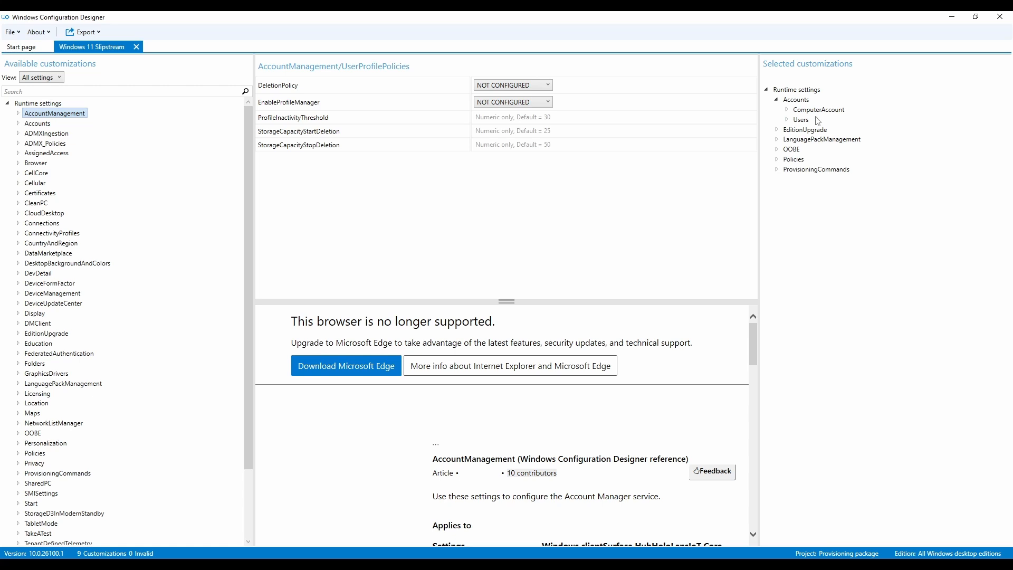
click(787, 110)
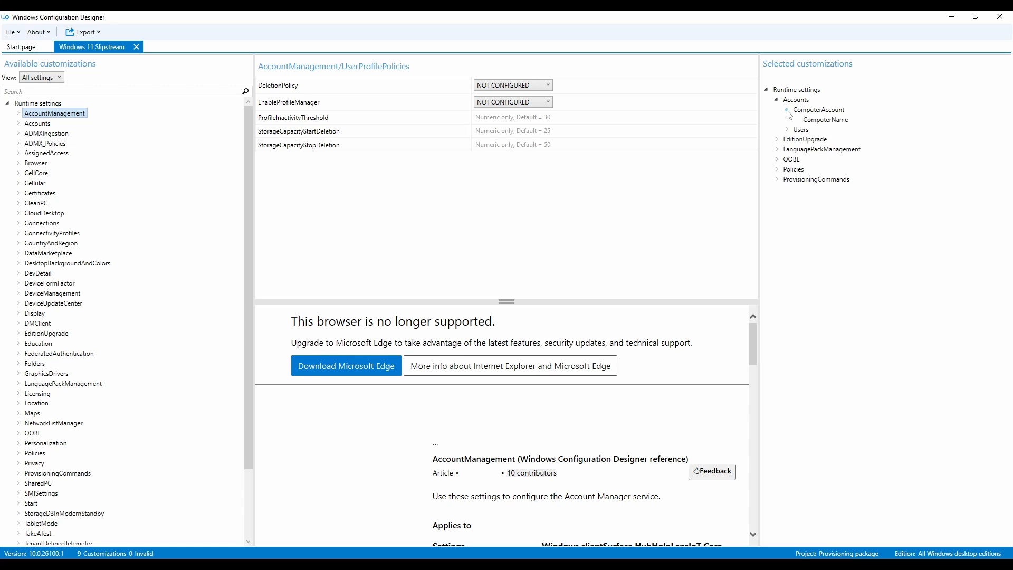
click(822, 121)
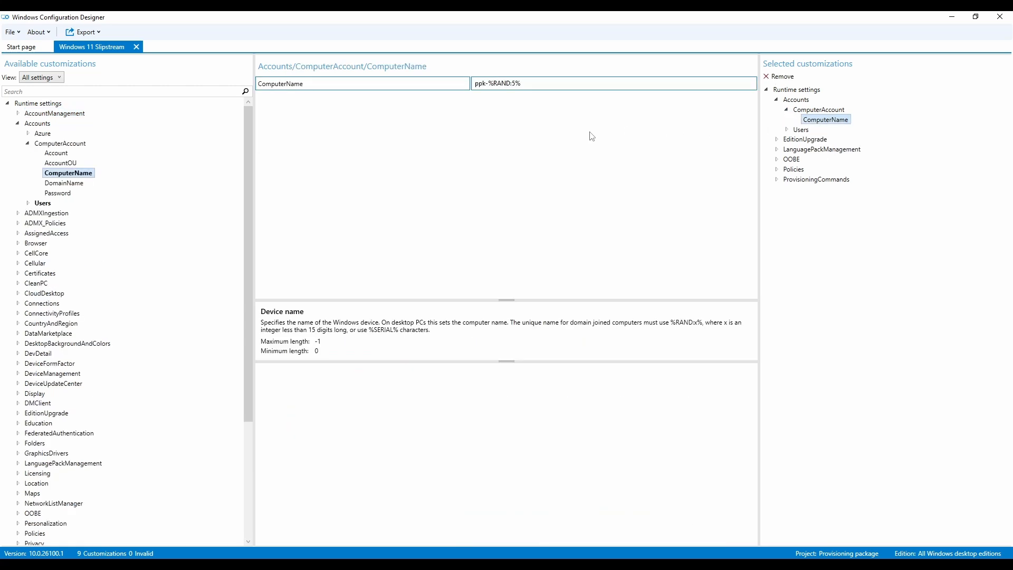
click(475, 84)
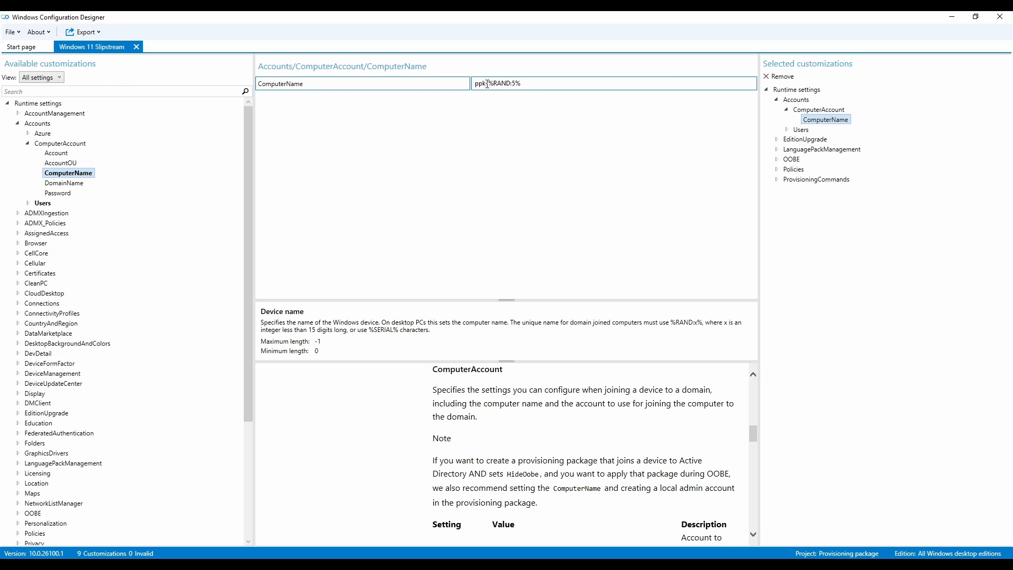
drag(488, 84, 570, 84)
click(505, 86)
- Review the local user account's password and user group settings under Users
click(786, 129)
click(799, 140)
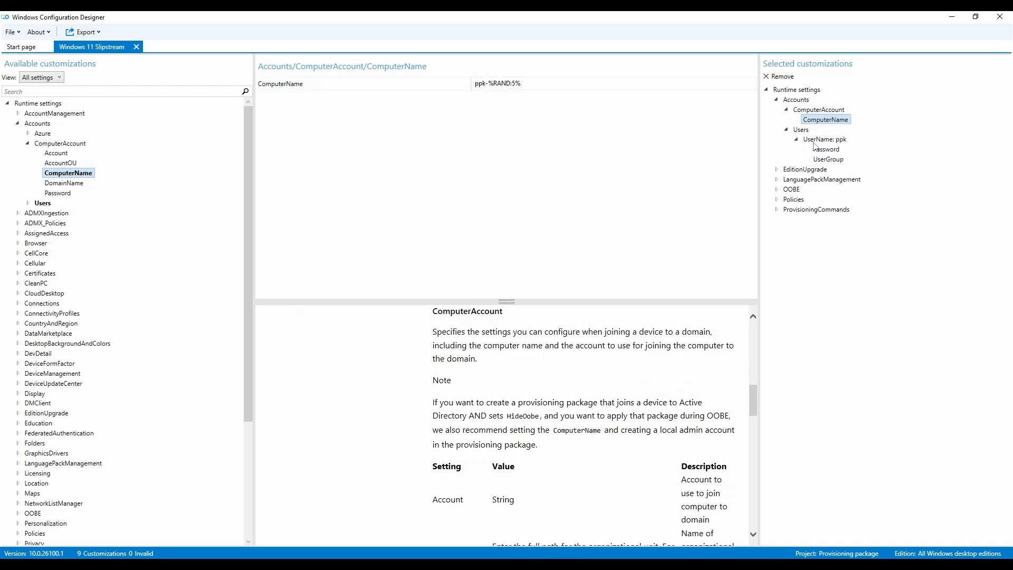
click(815, 141)
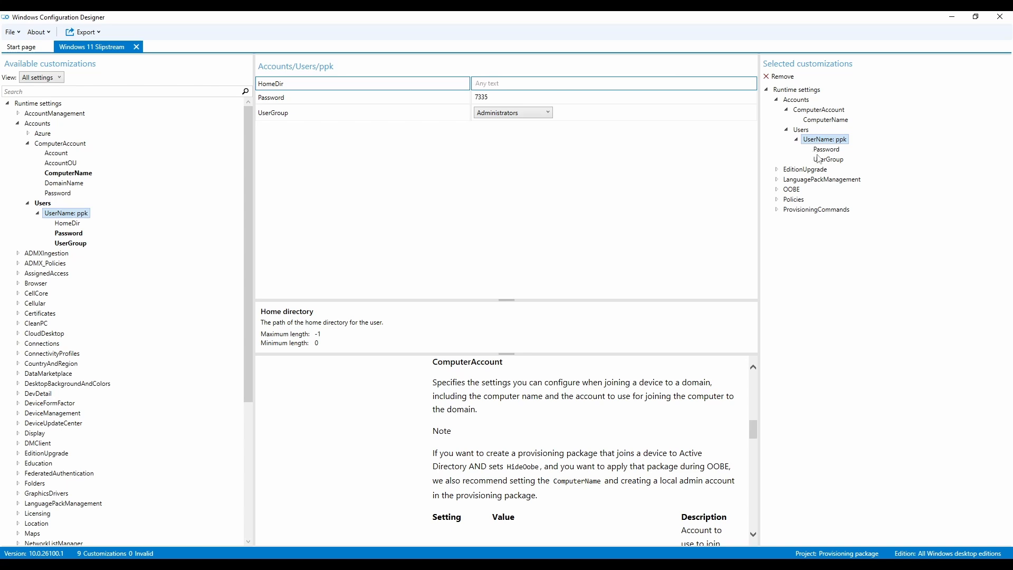
click(821, 151)
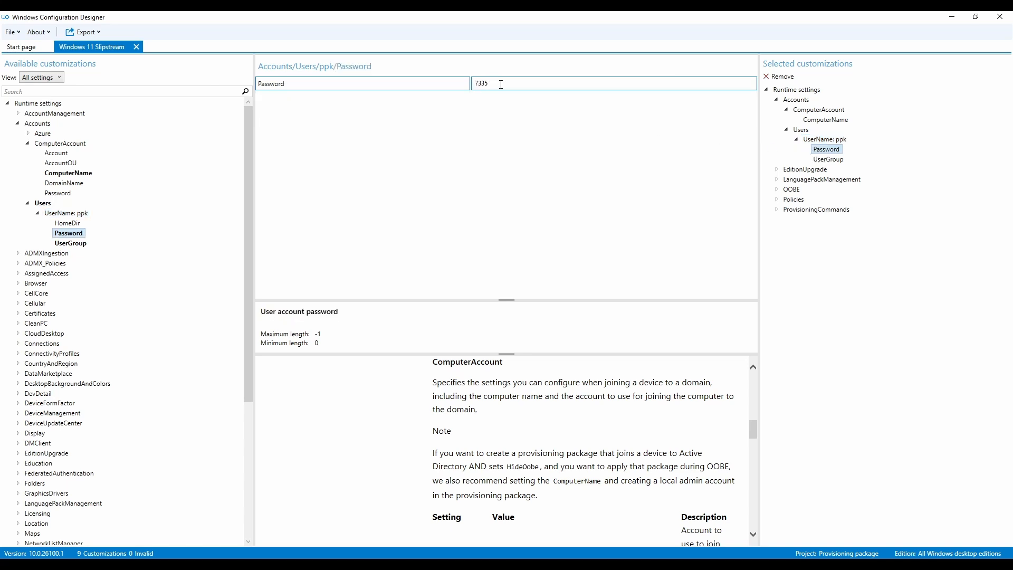
click(818, 141)
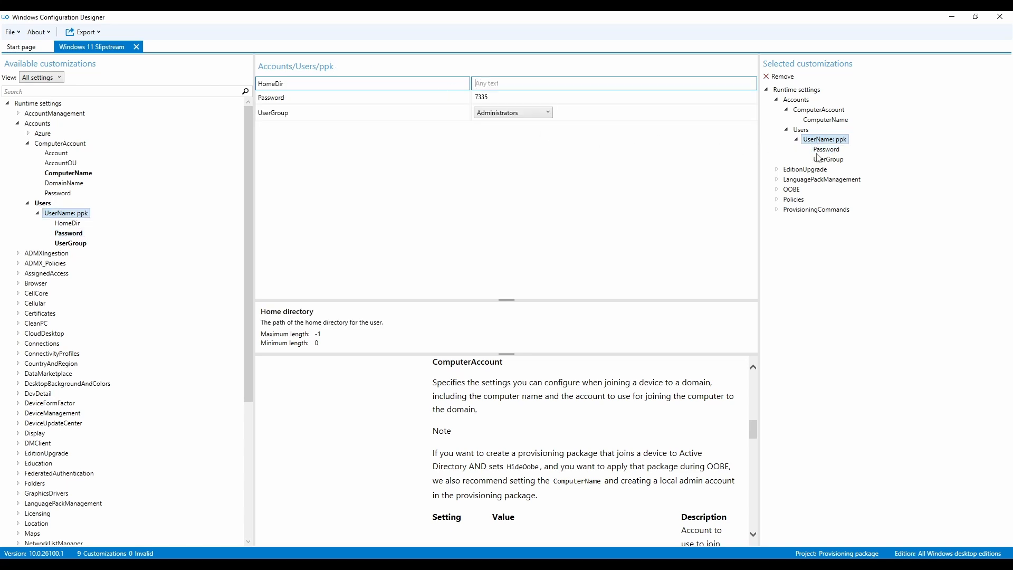
click(826, 163)
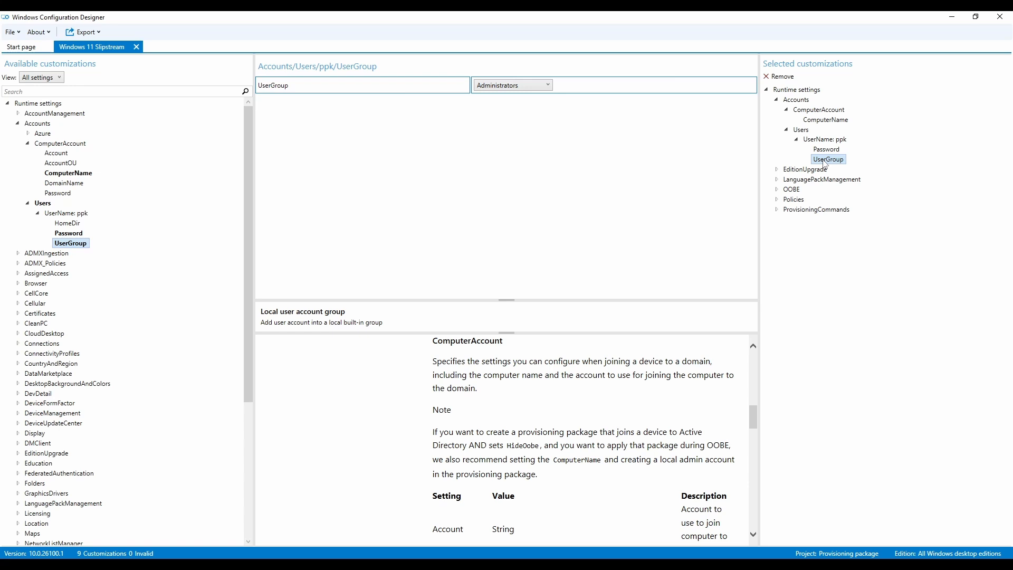
click(827, 143)
click(75, 215)
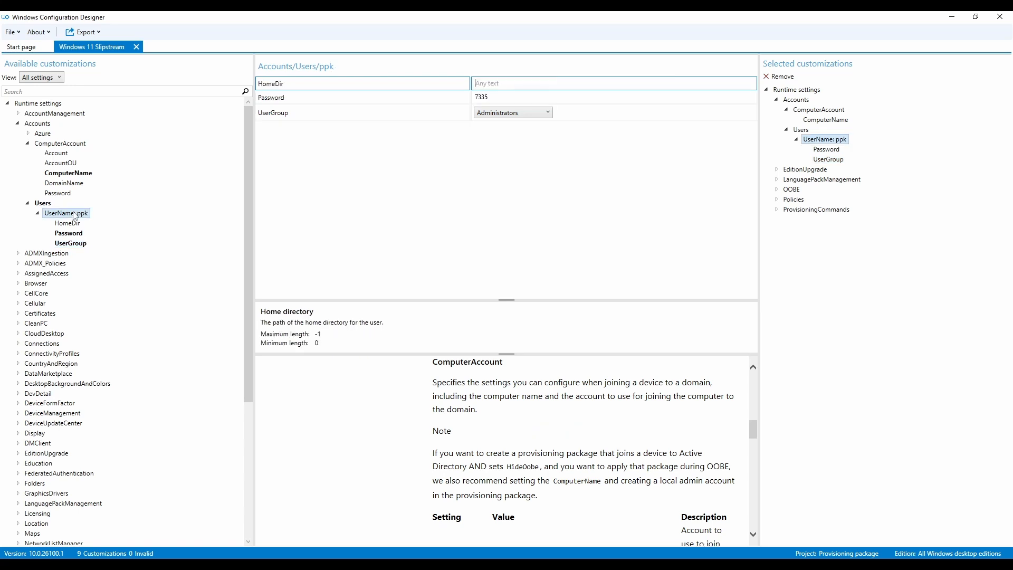
click(44, 206)
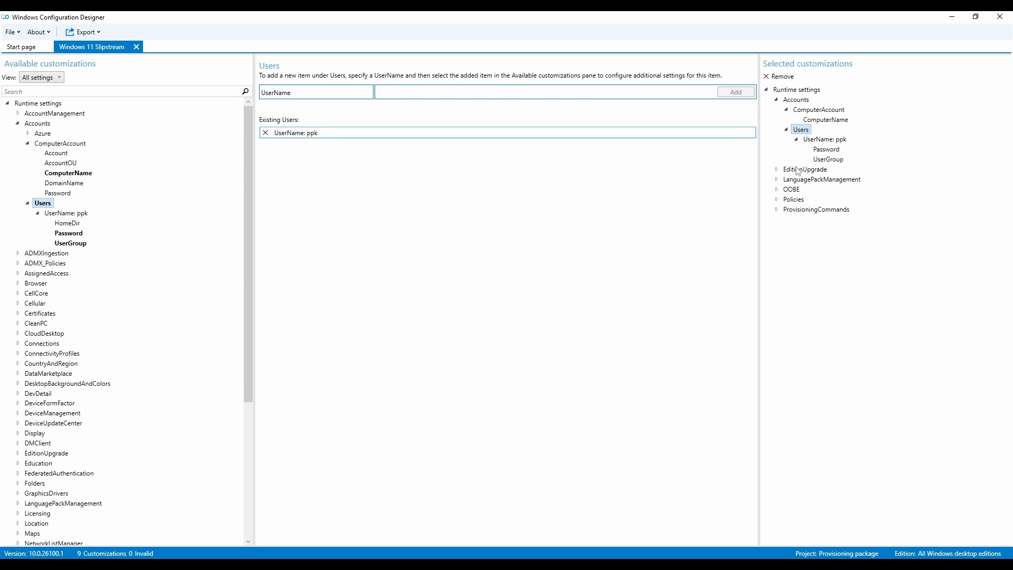
- Open the overall Accounts settings page, dismiss the script error dialog and collapse Accounts
click(786, 130)
click(788, 109)
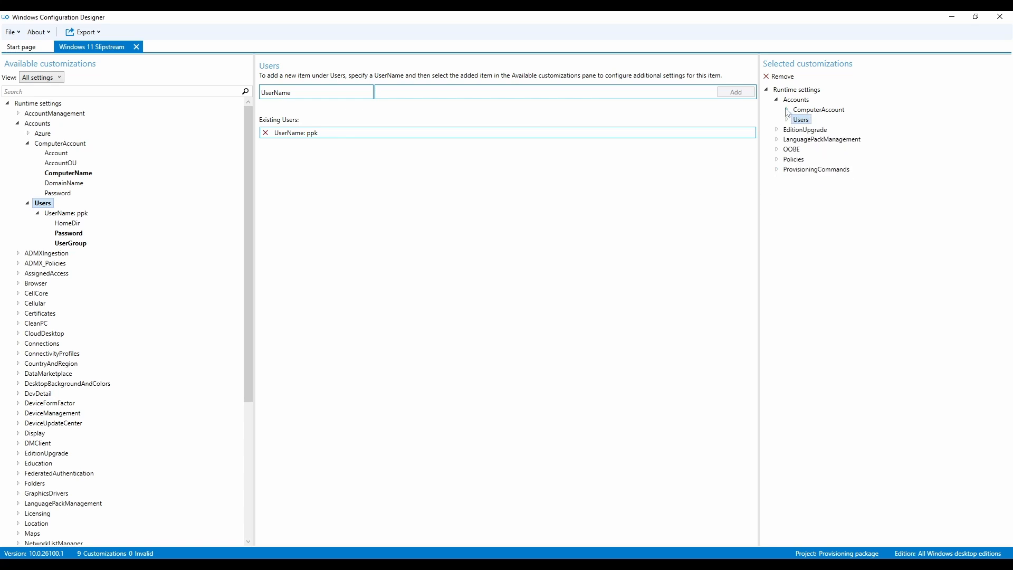
click(780, 103)
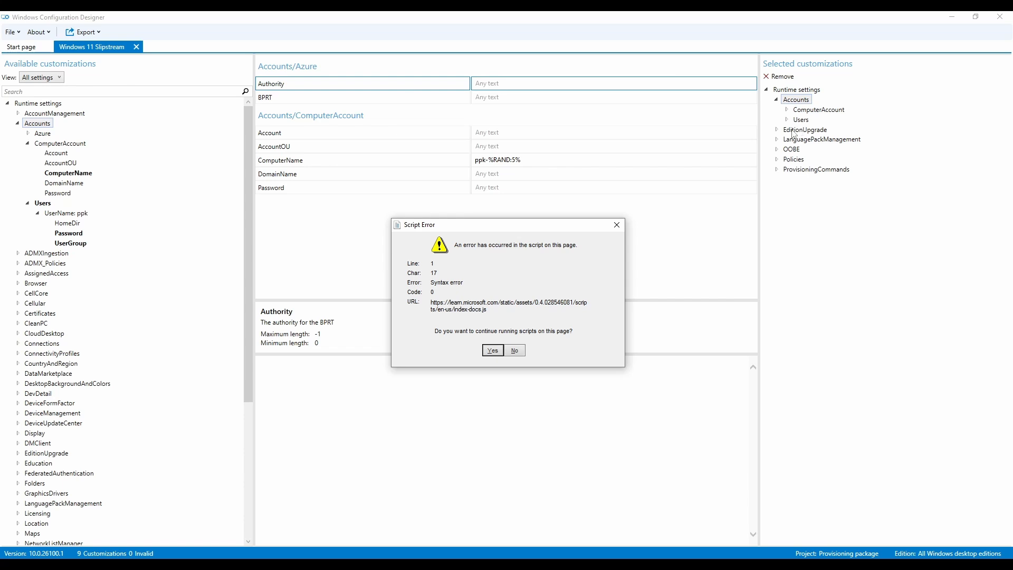
click(616, 225)
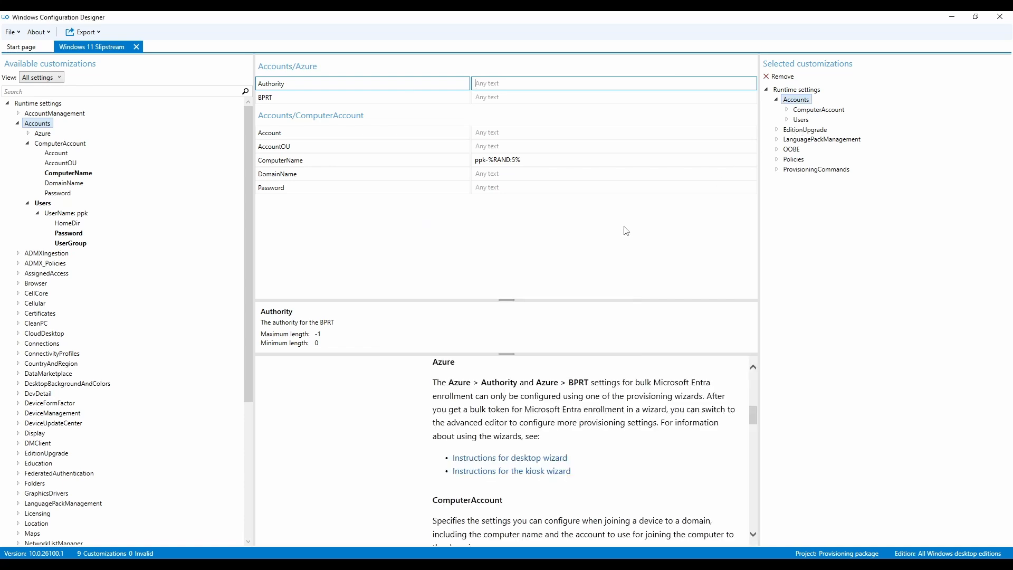
click(779, 102)
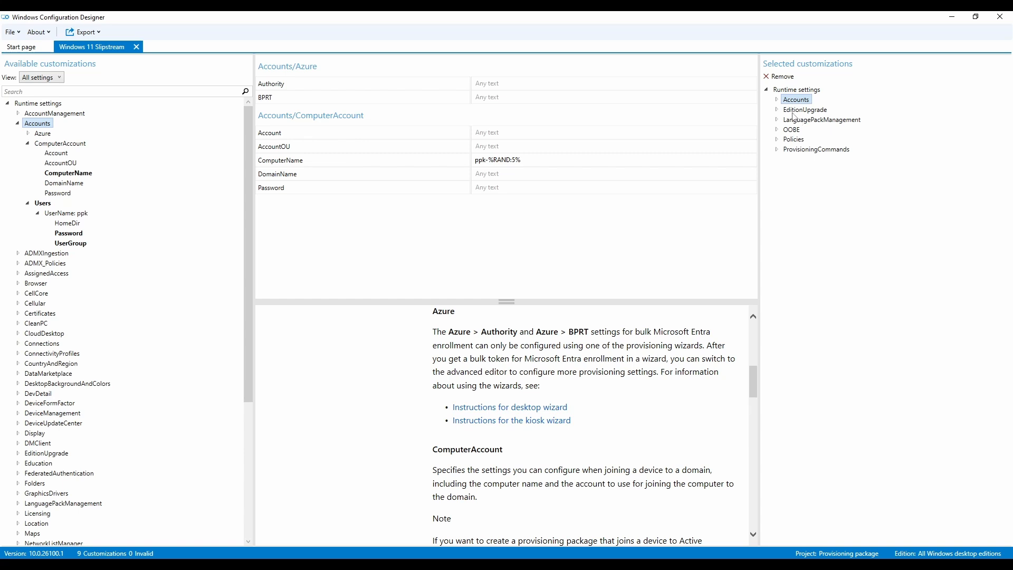
- Inspect the edition upgrade product key setting among the selected customizations
click(778, 111)
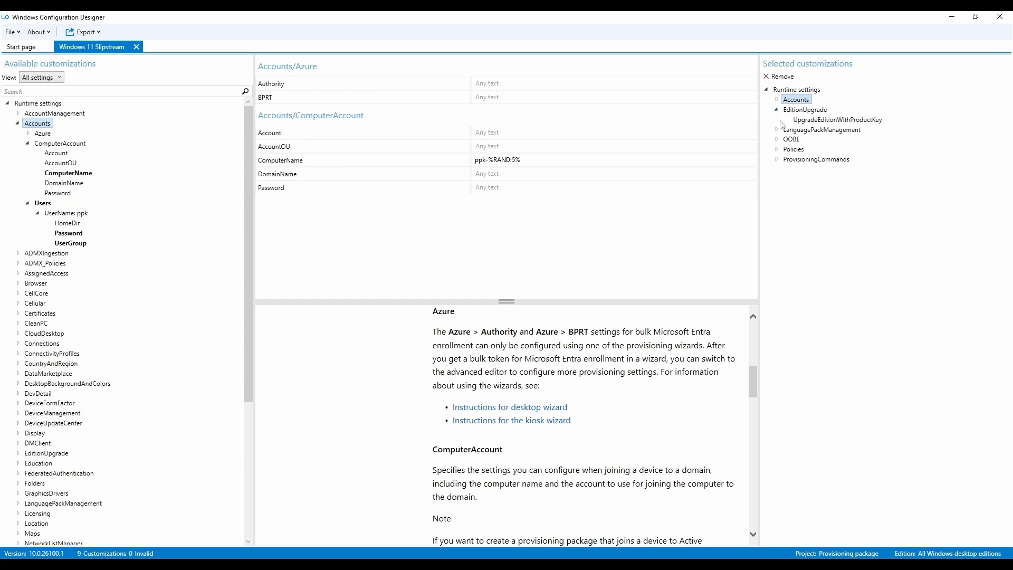
click(812, 122)
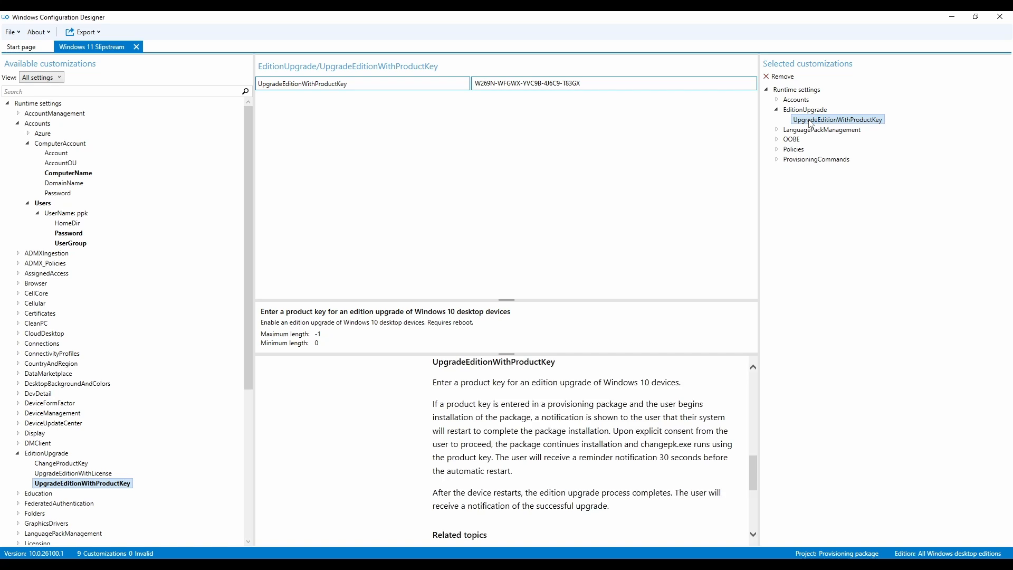
drag(618, 83, 359, 89)
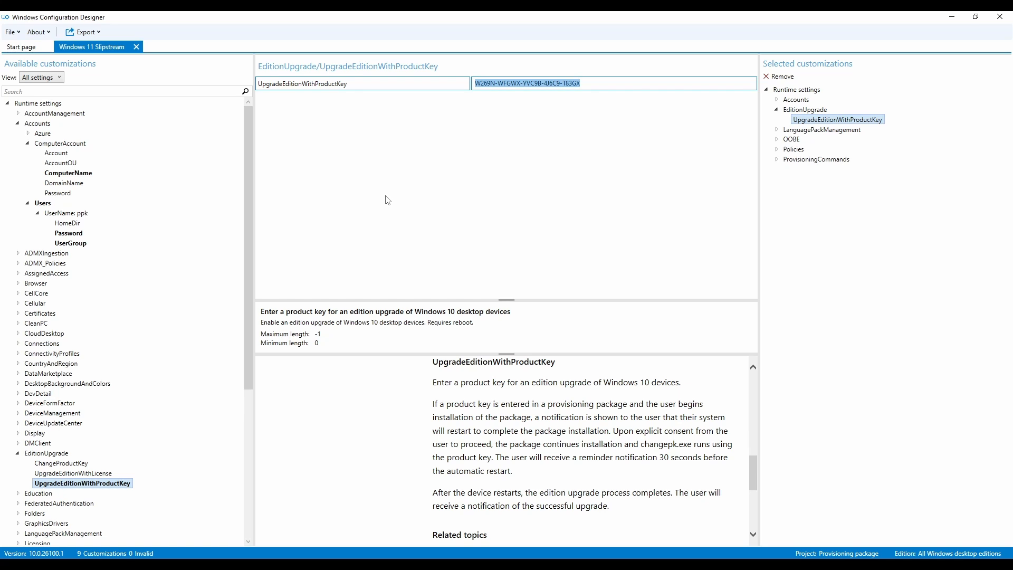
- Review the system preferred UI language and the OOBE desktop HideOobe setting
click(778, 130)
click(809, 141)
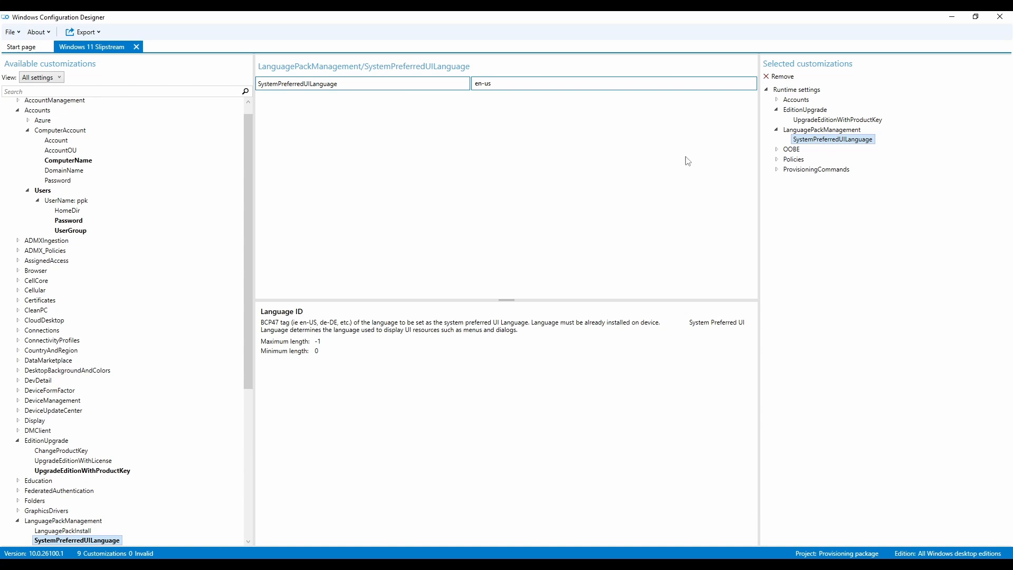
click(778, 150)
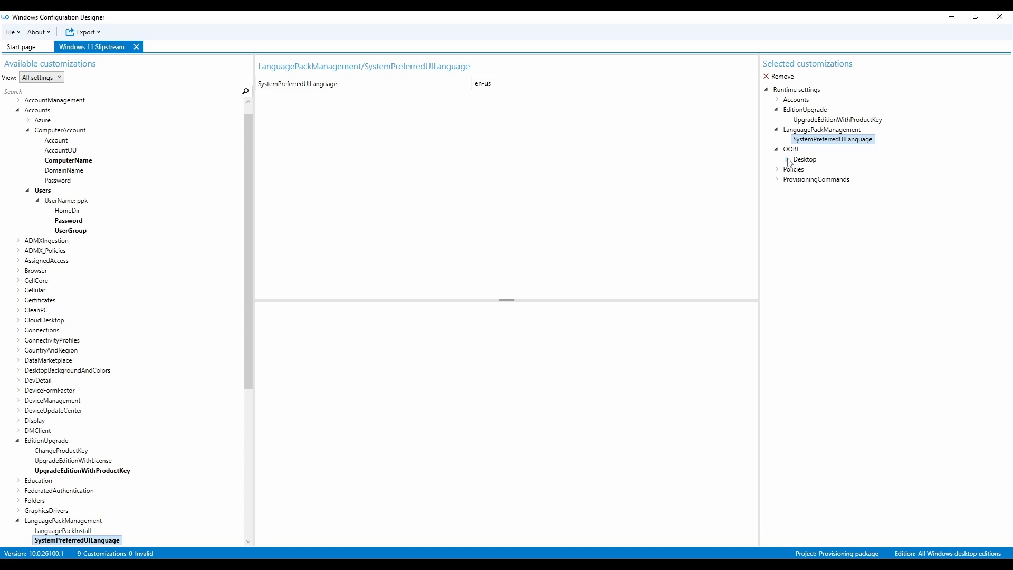
click(786, 160)
click(792, 150)
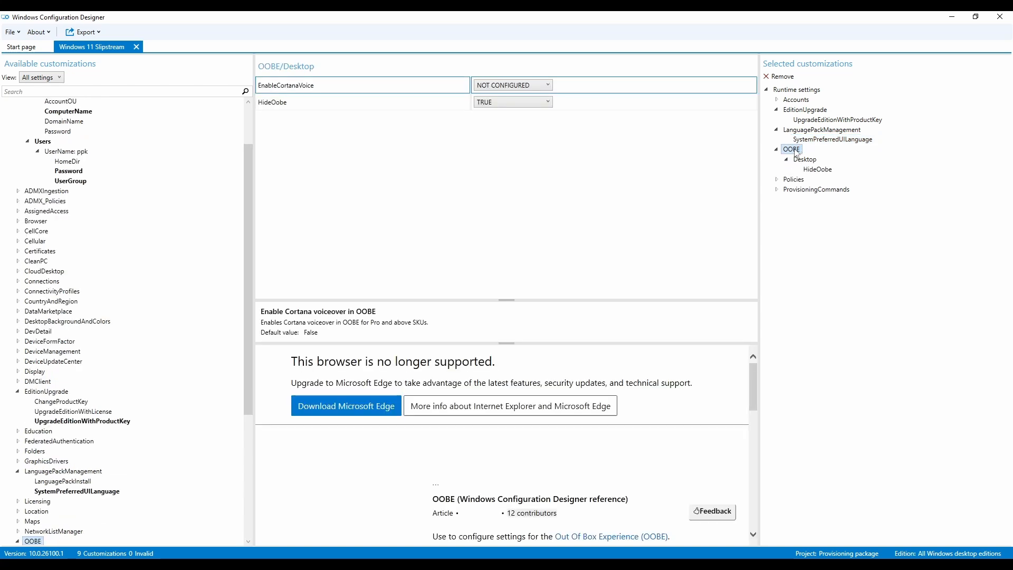
mouse_move(294, 108)
click(807, 160)
click(818, 174)
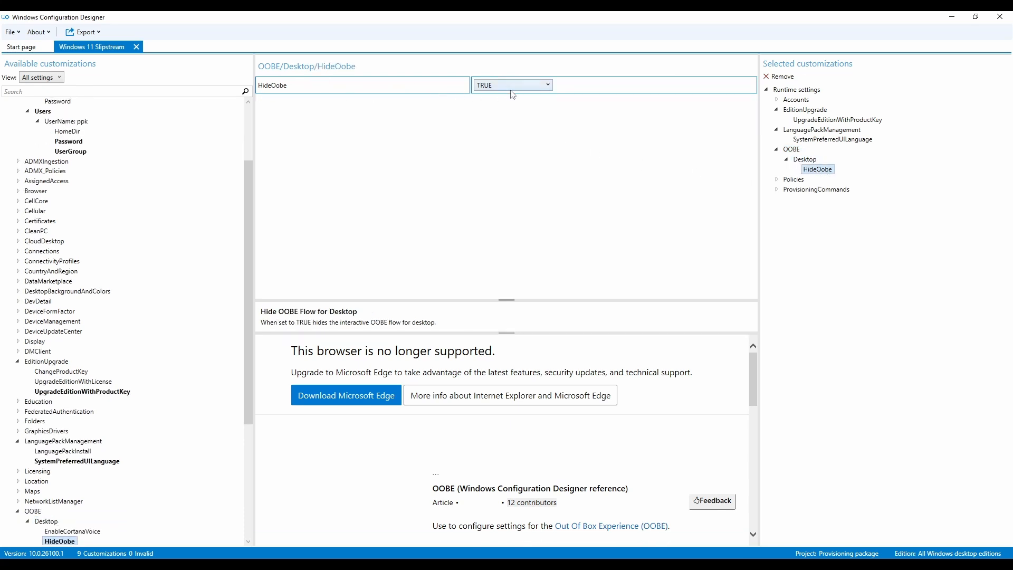
- Expand the Policies customizations and review the ApplicationManagement AllowAllTrustedApps setting
click(778, 180)
click(787, 189)
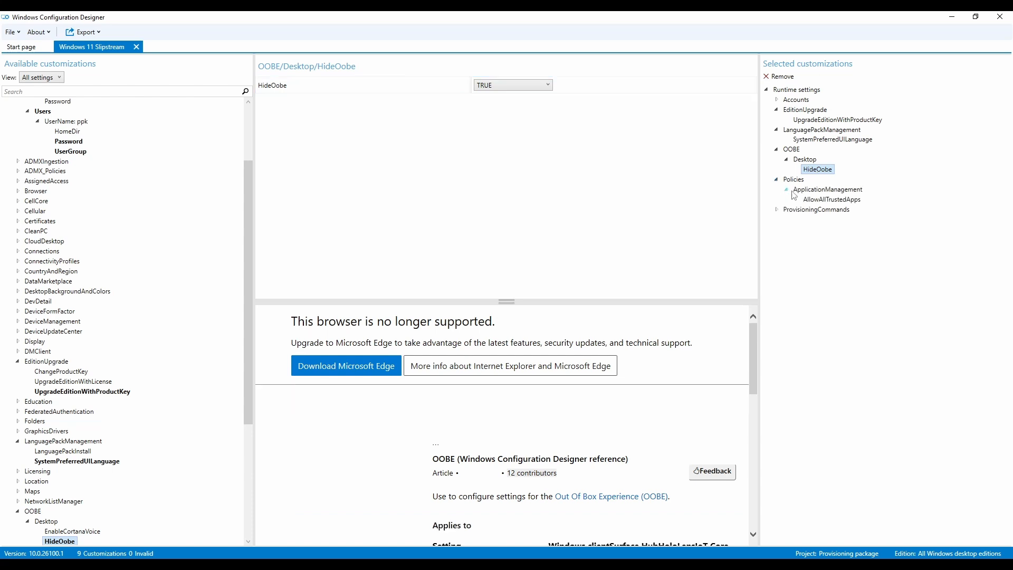
click(801, 191)
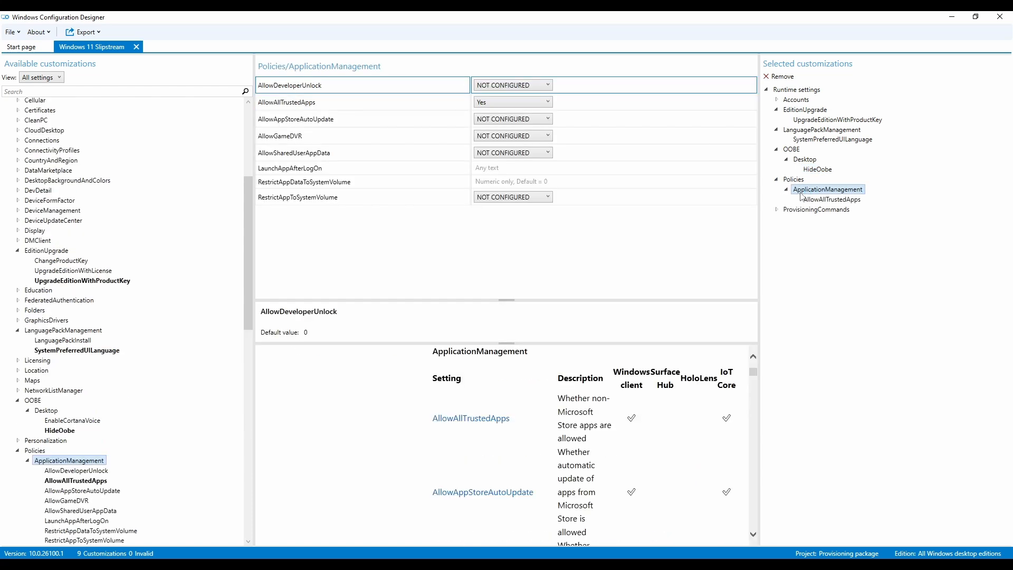
click(814, 202)
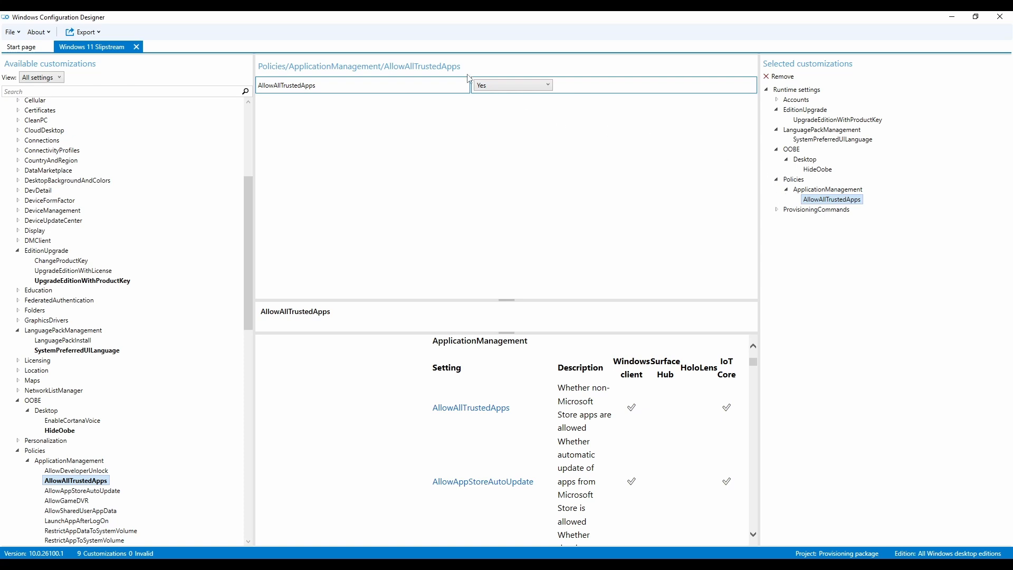
- Expand ProvisioningCommands down through PrimaryContext and Command to the Firefox (0) entry
click(778, 210)
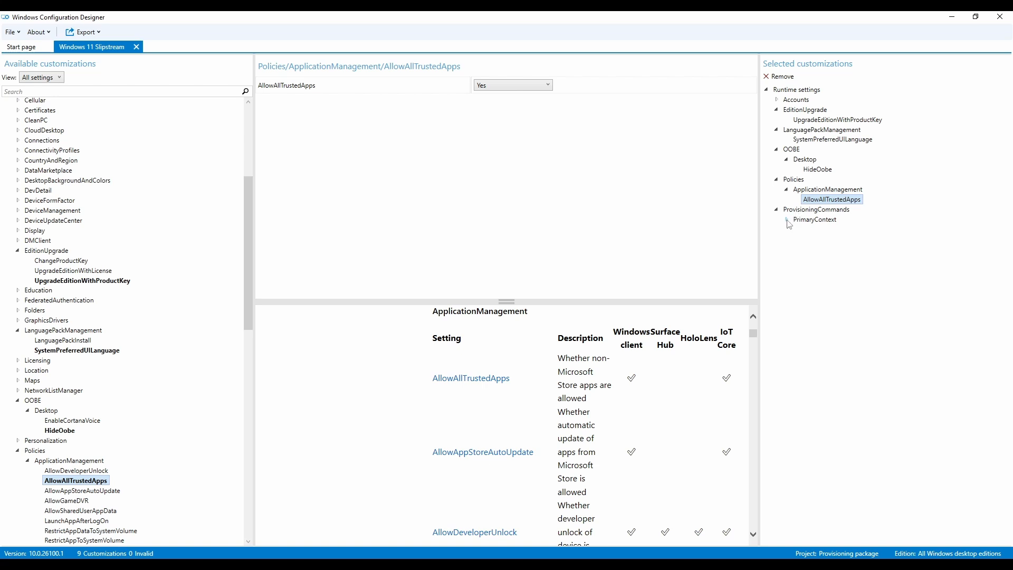
click(788, 221)
click(802, 223)
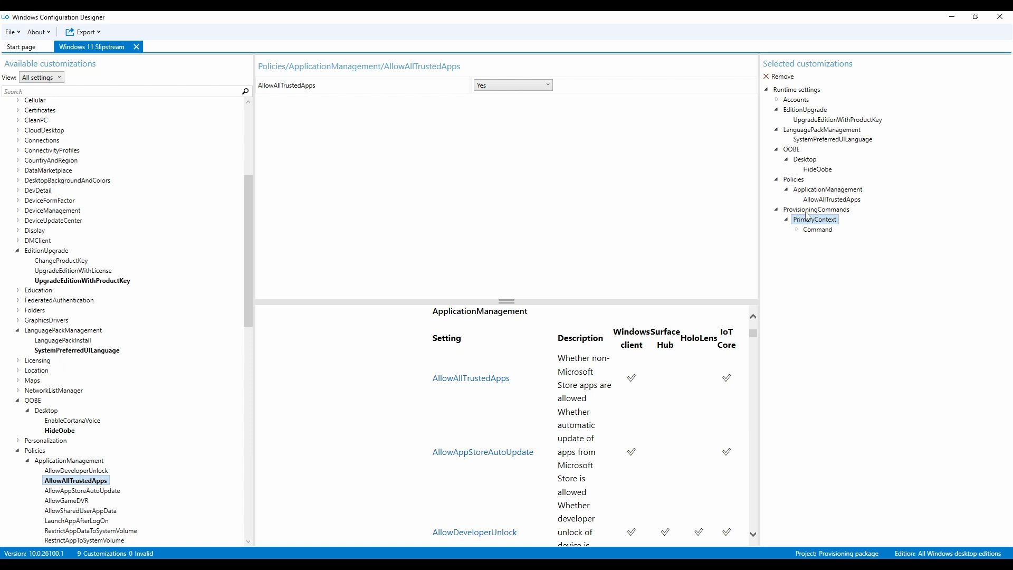
click(798, 230)
click(810, 231)
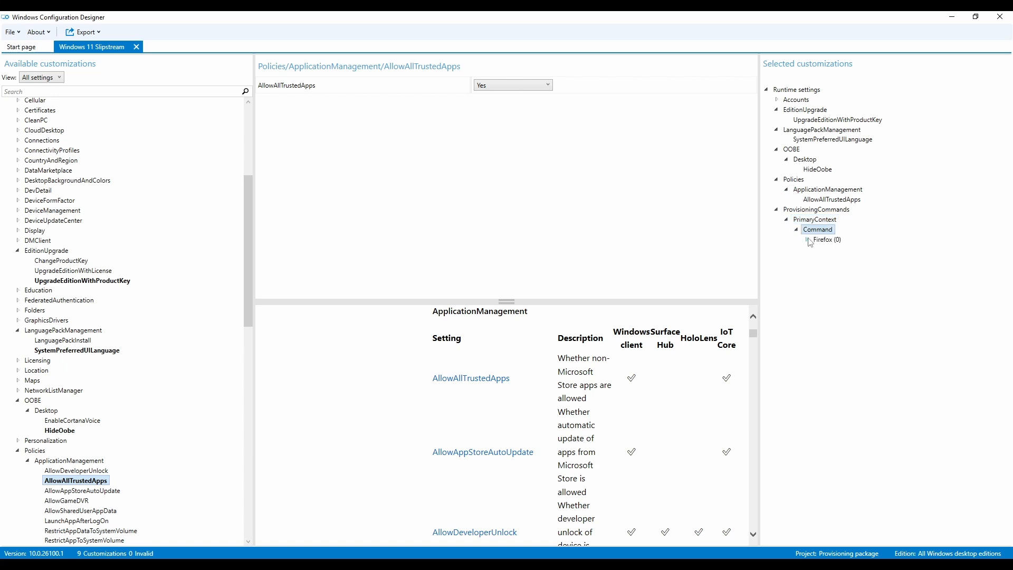
click(809, 242)
click(822, 242)
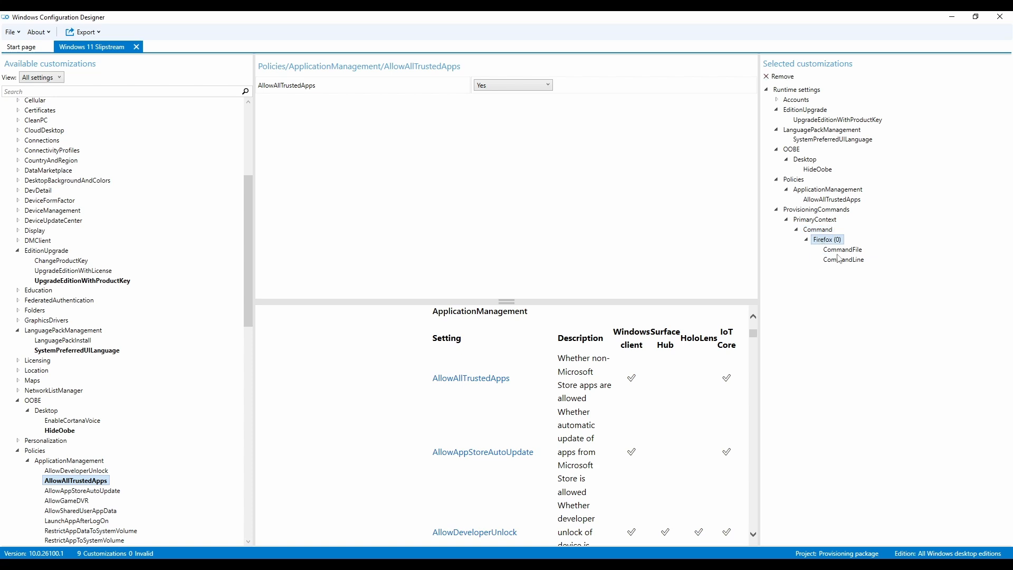
- Review the Firefox command's CommandFile path and CommandLine install command
click(840, 250)
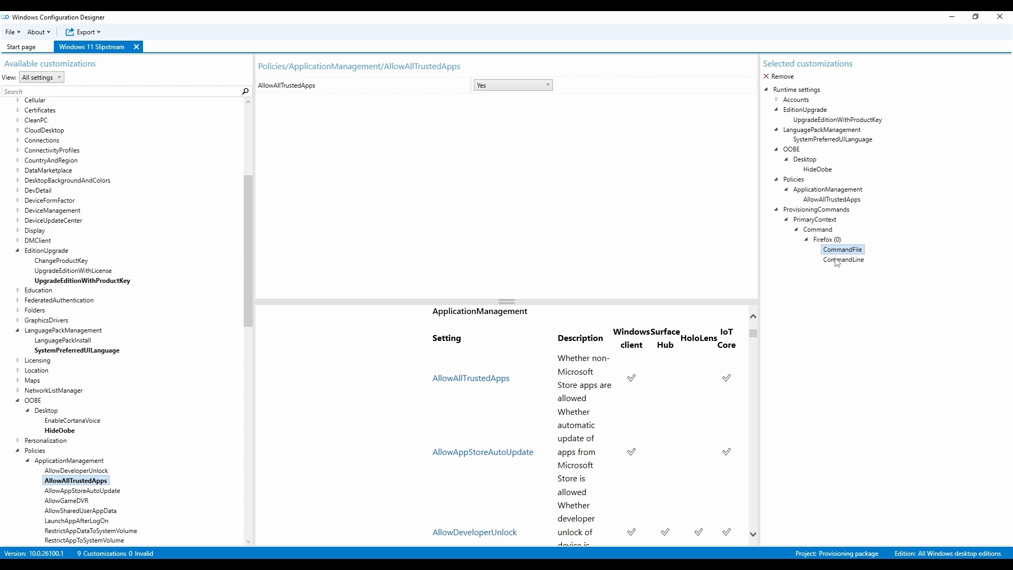
click(829, 240)
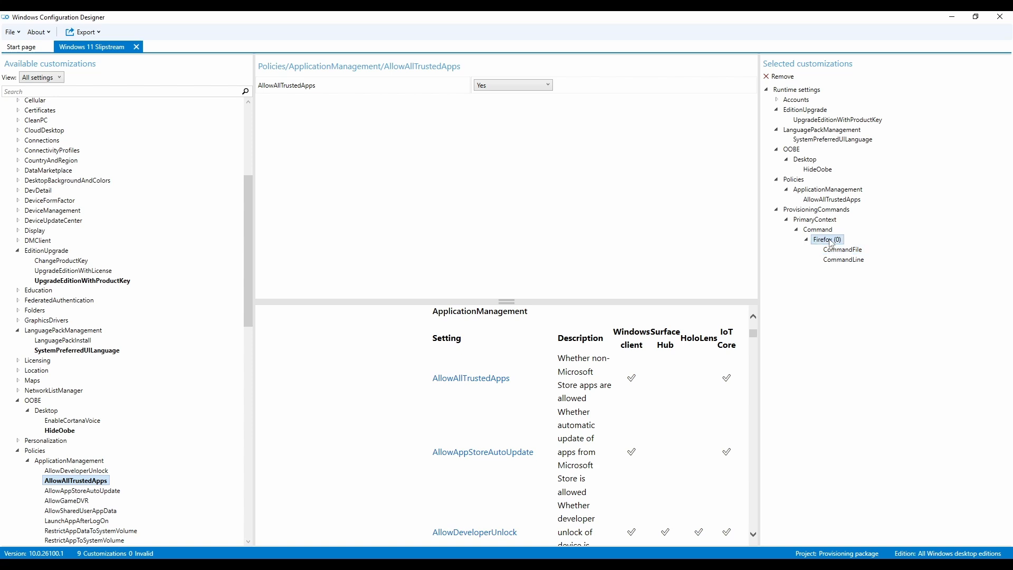
click(831, 251)
click(833, 262)
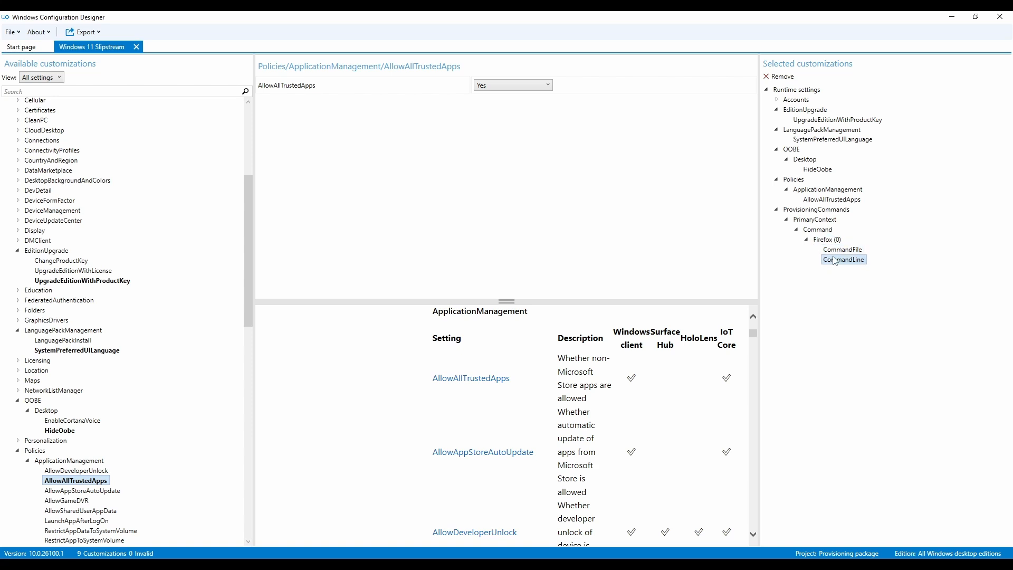
click(833, 251)
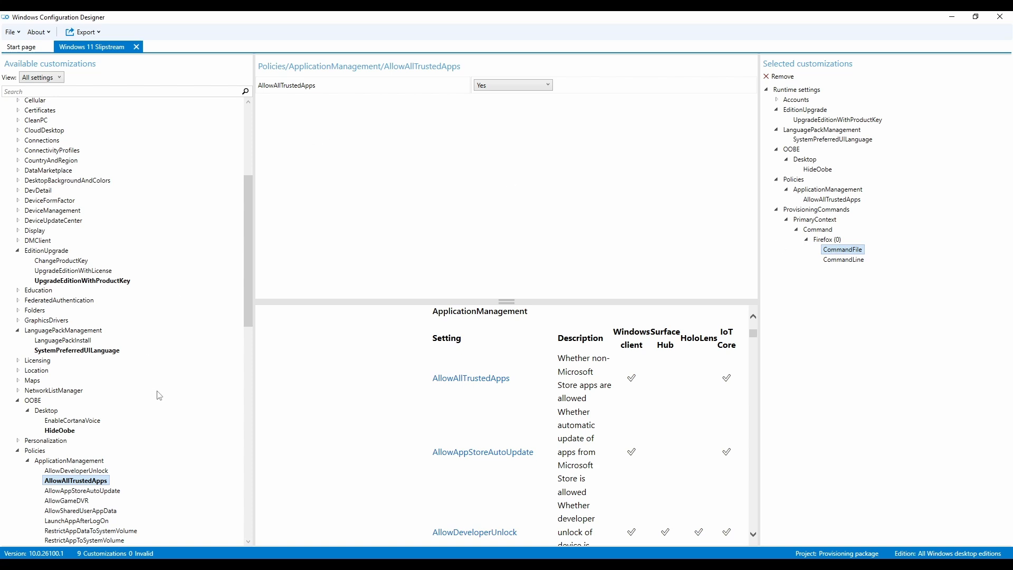
key(Down)
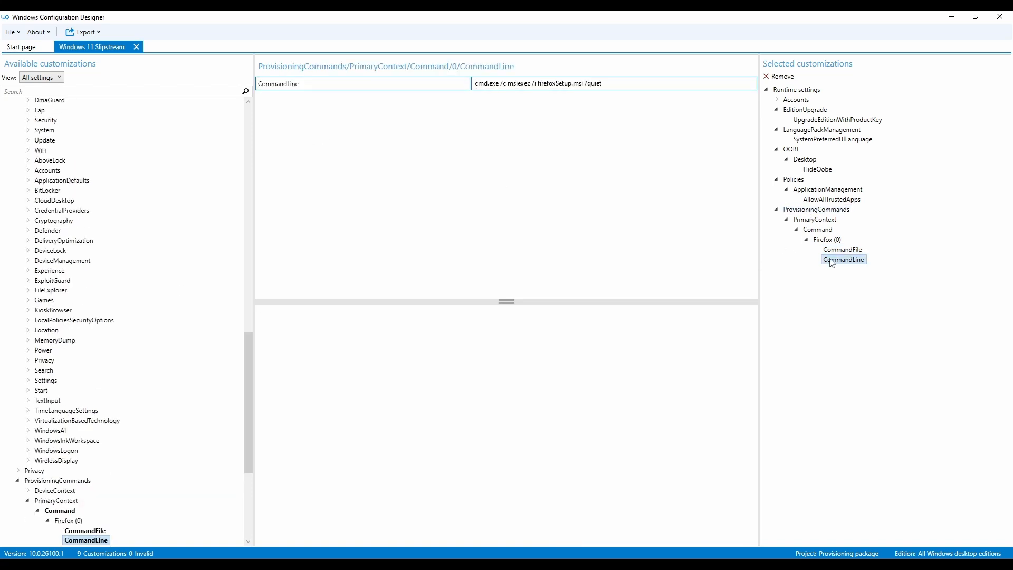
click(839, 250)
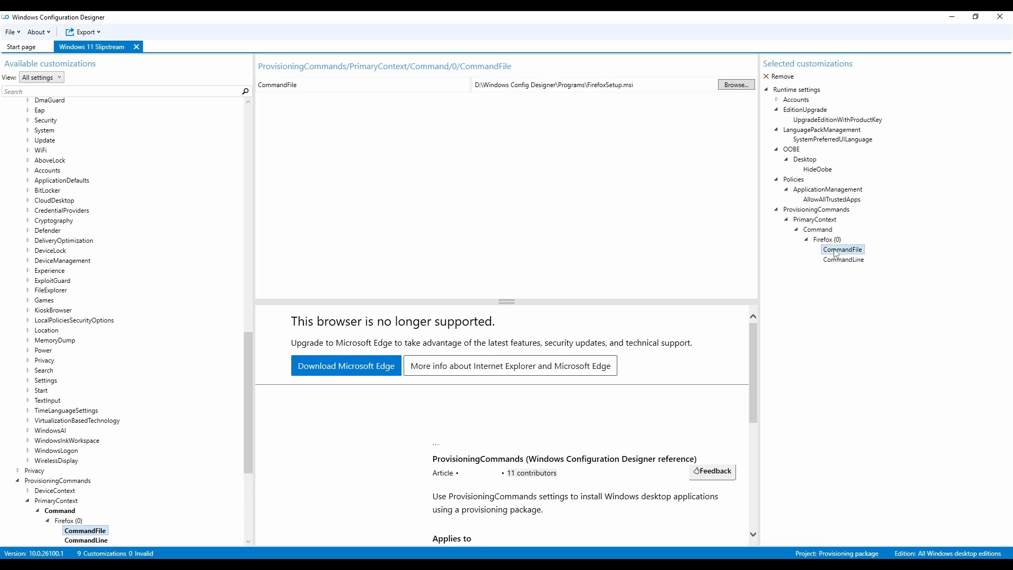
click(829, 241)
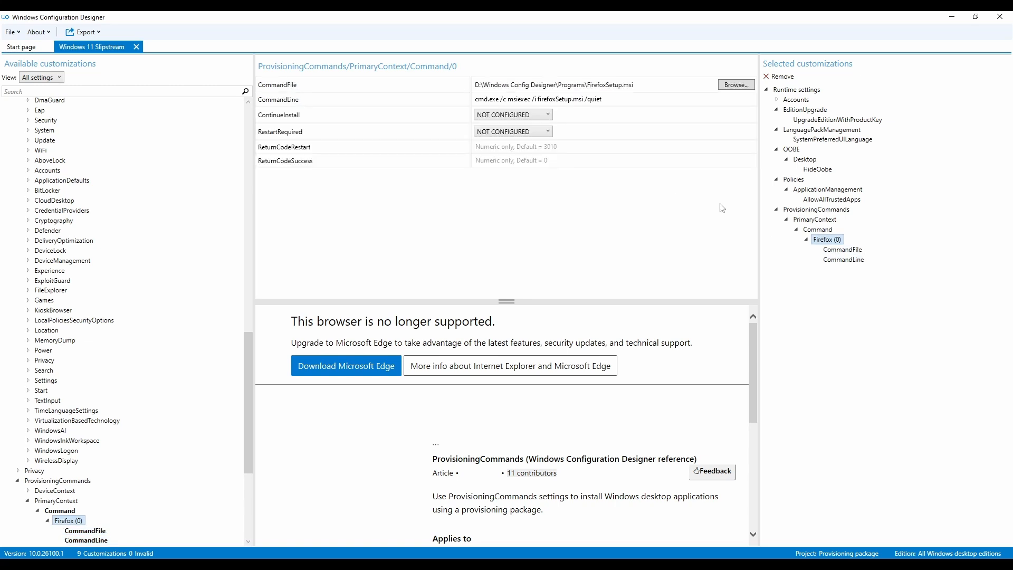
- Open the whole Firefox (0) command entry, dismiss the script error, and close the command file browse dialog without changes
click(819, 230)
click(824, 242)
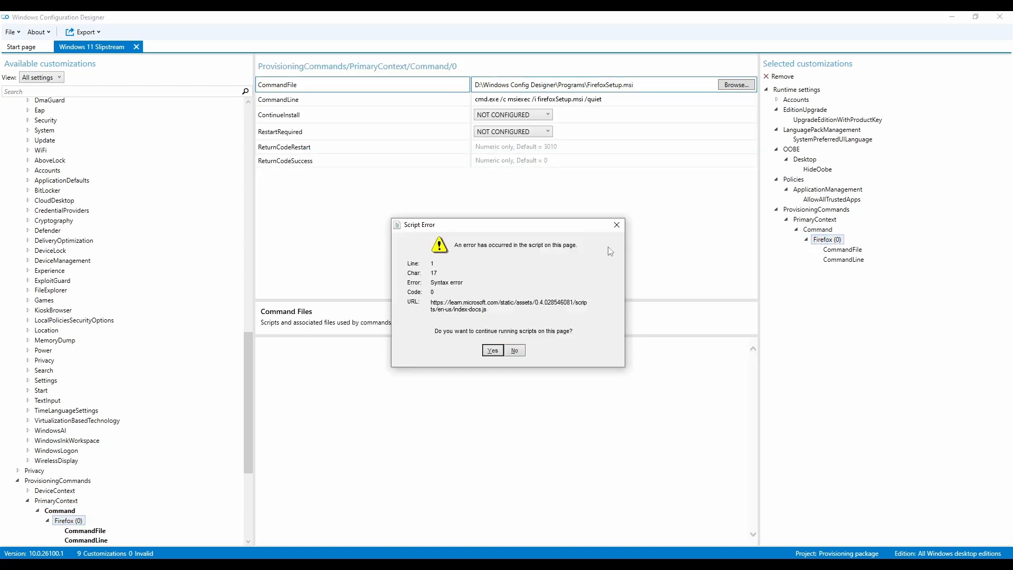
click(617, 227)
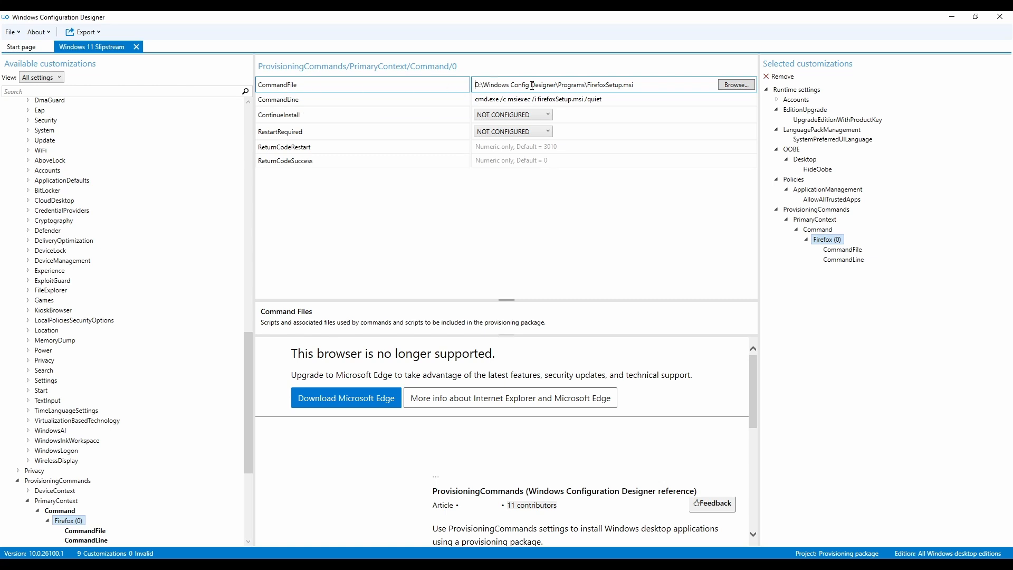
click(737, 85)
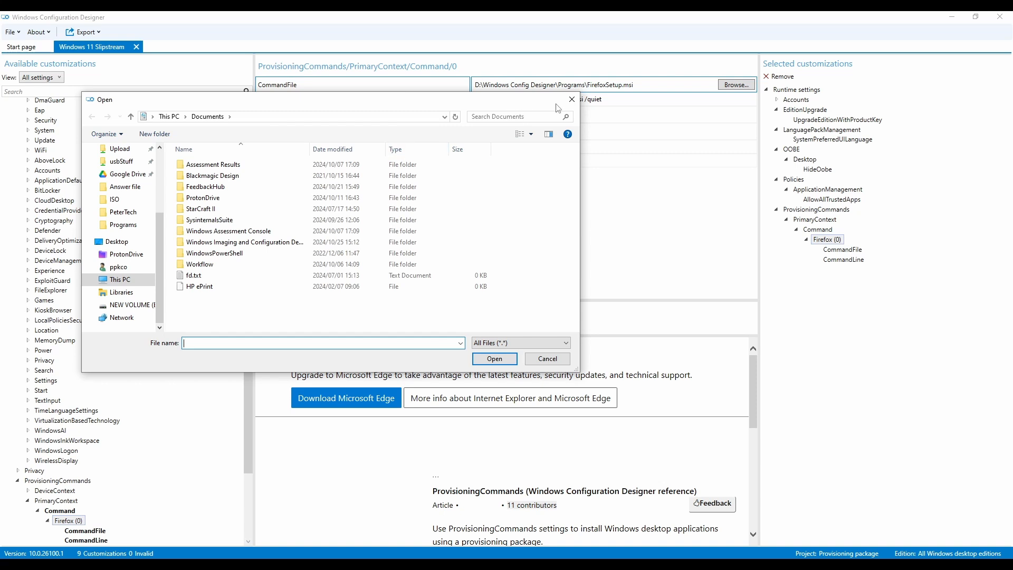
click(572, 100)
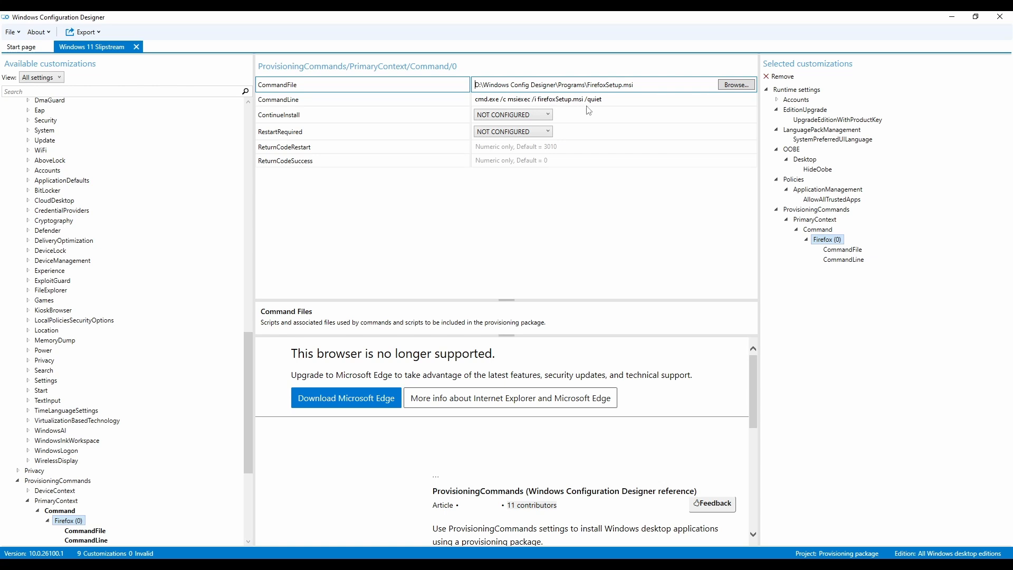
click(605, 100)
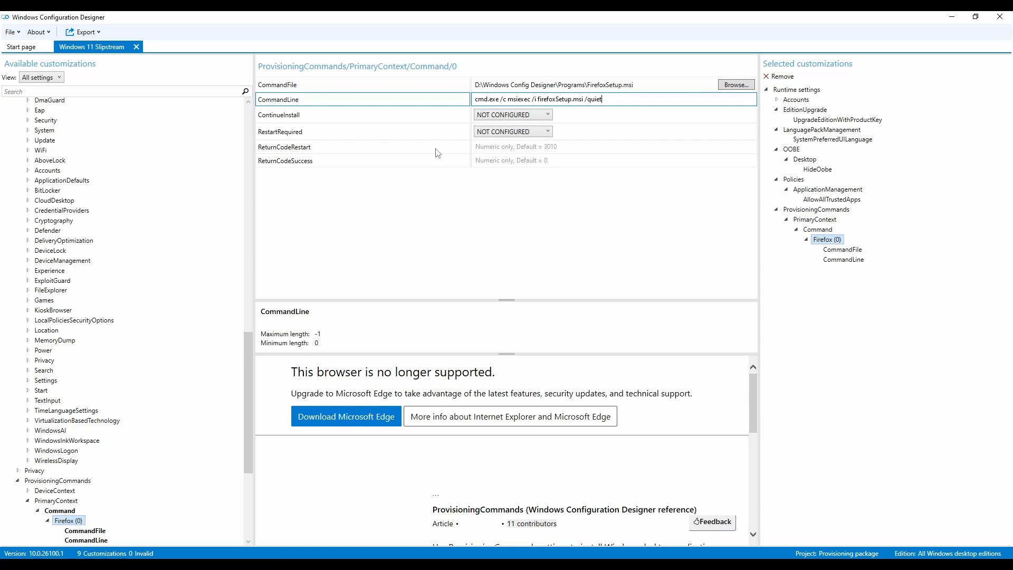
- Scroll through the available customizations, expanding TenantDefinedTelemetry, Time and UnifiedWriteFilter to inspect their settings
scroll(143, 419, down, 7)
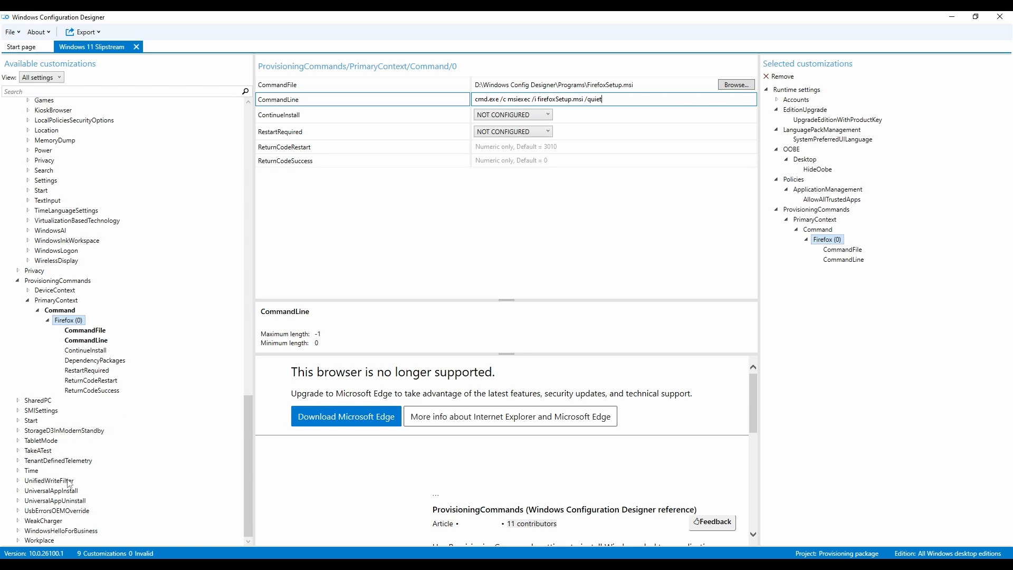
click(19, 461)
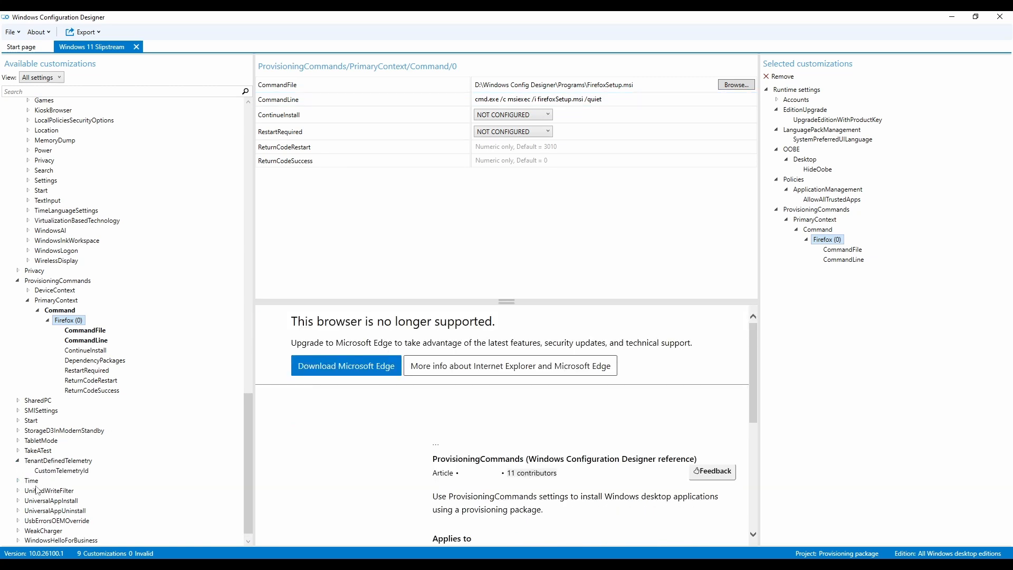
click(19, 481)
click(19, 501)
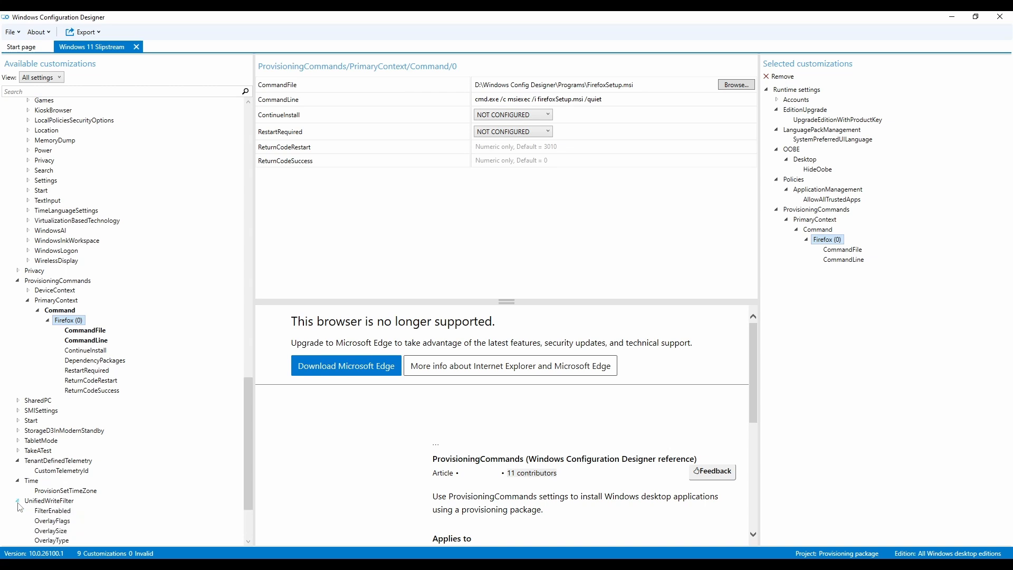
scroll(62, 521, down, 3)
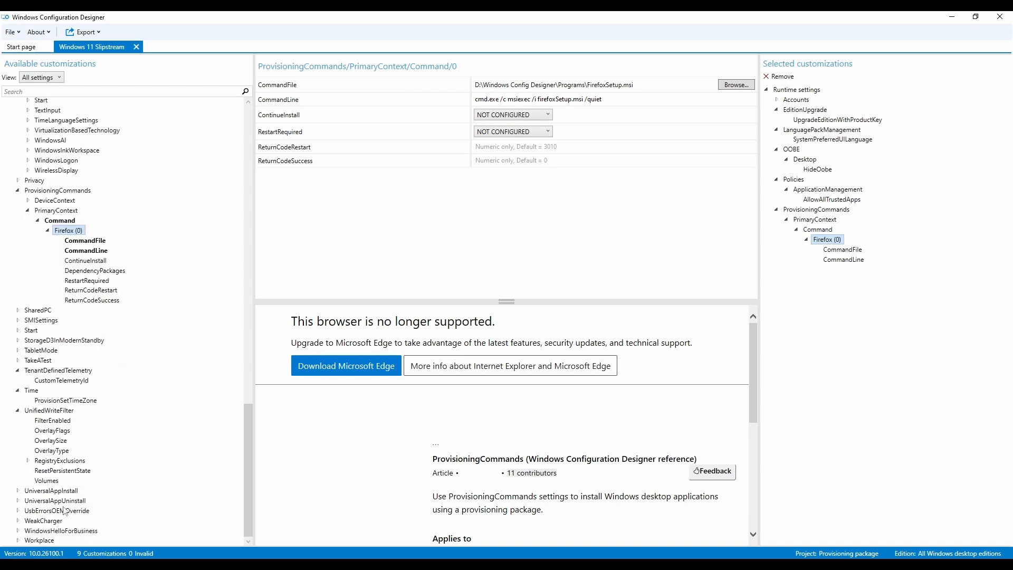
scroll(153, 492, up, 6)
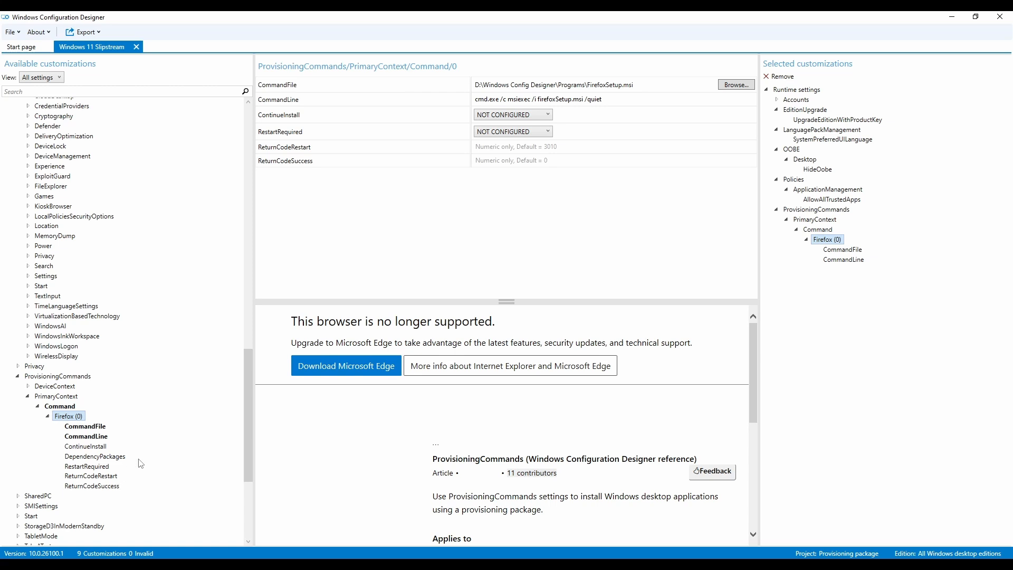
scroll(160, 418, up, 1)
scroll(160, 417, up, 12)
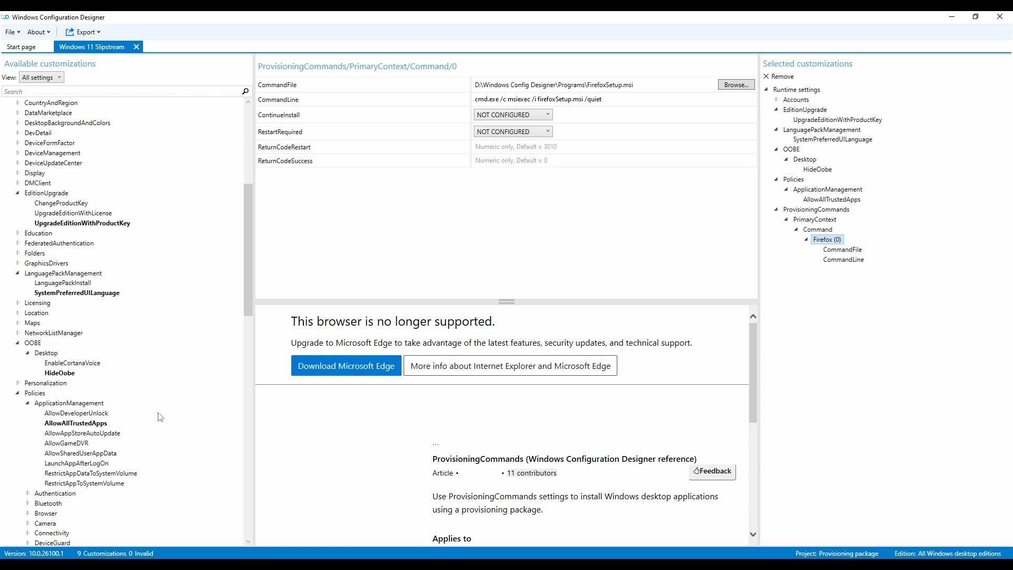
scroll(161, 417, up, 10)
scroll(161, 417, down, 1)
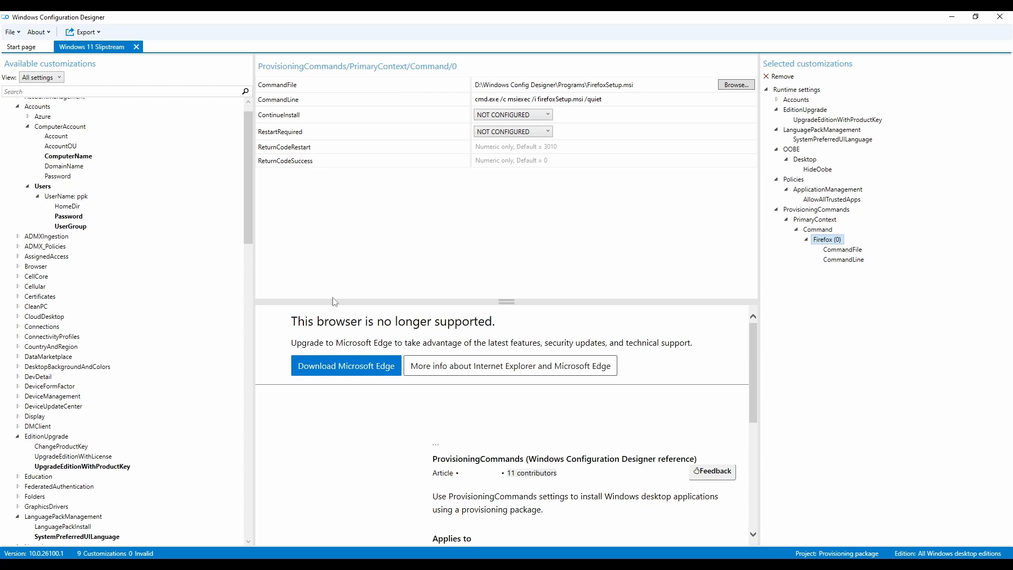
- Switch to File Explorer and copy the Windows 11 Slipstream.ppkg package from the Windows Config Designer folder
click(724, 565)
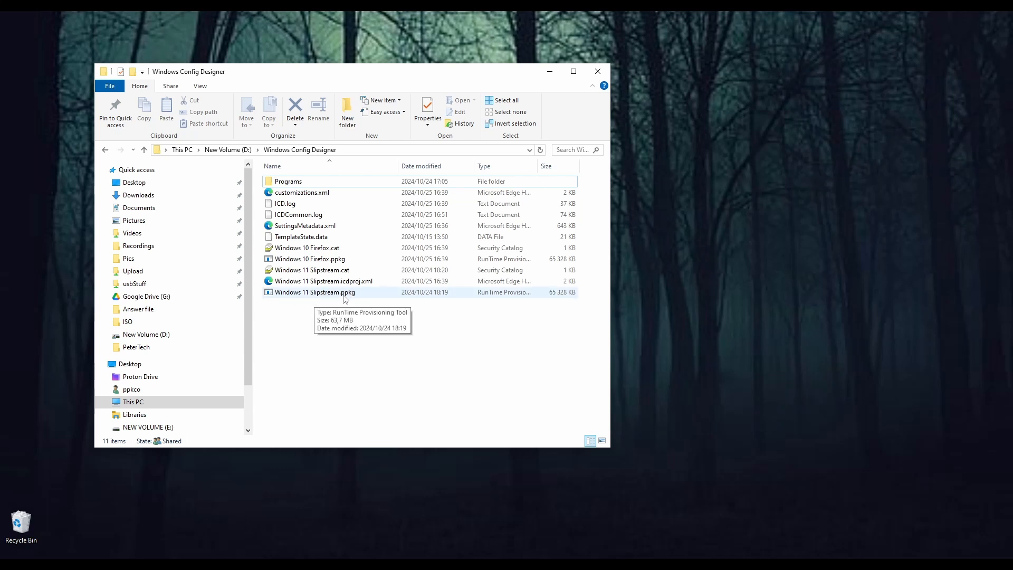
click(322, 292)
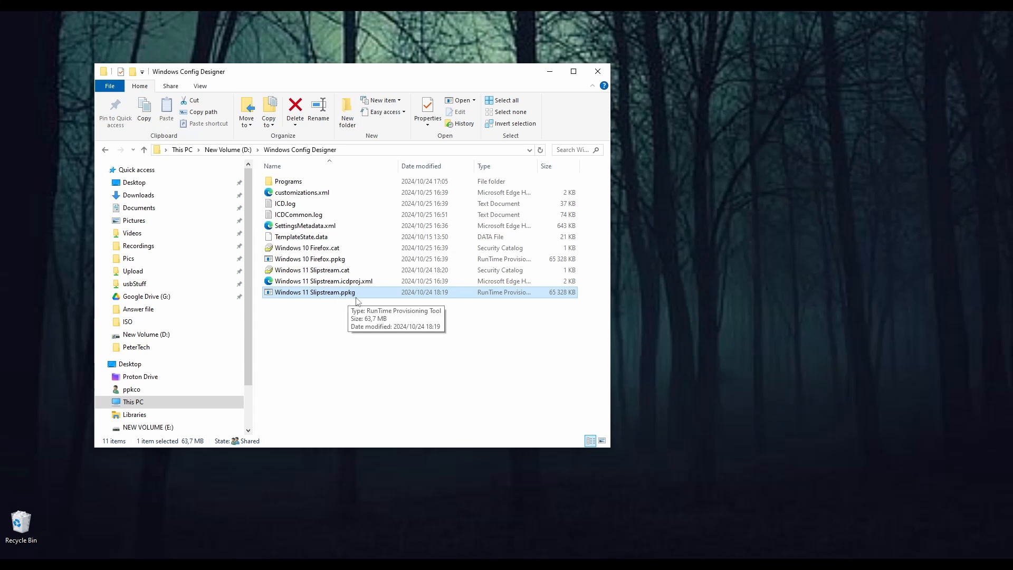
right_click(322, 294)
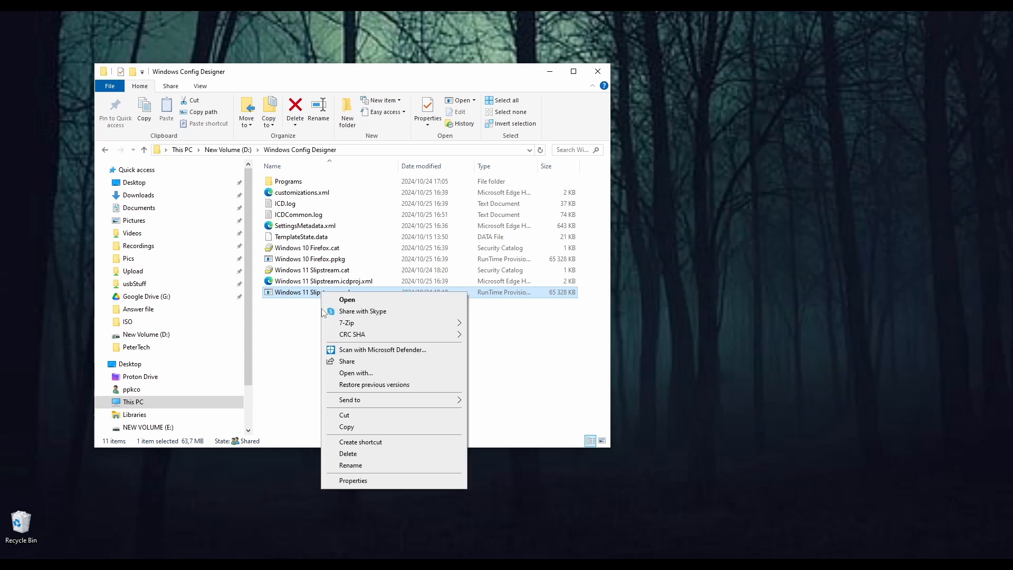
click(346, 427)
- Open the NEW VOLUME (E:) drive, move the window and select the Windows 11 Slipstream.ppkg package there
scroll(216, 399, down, 2)
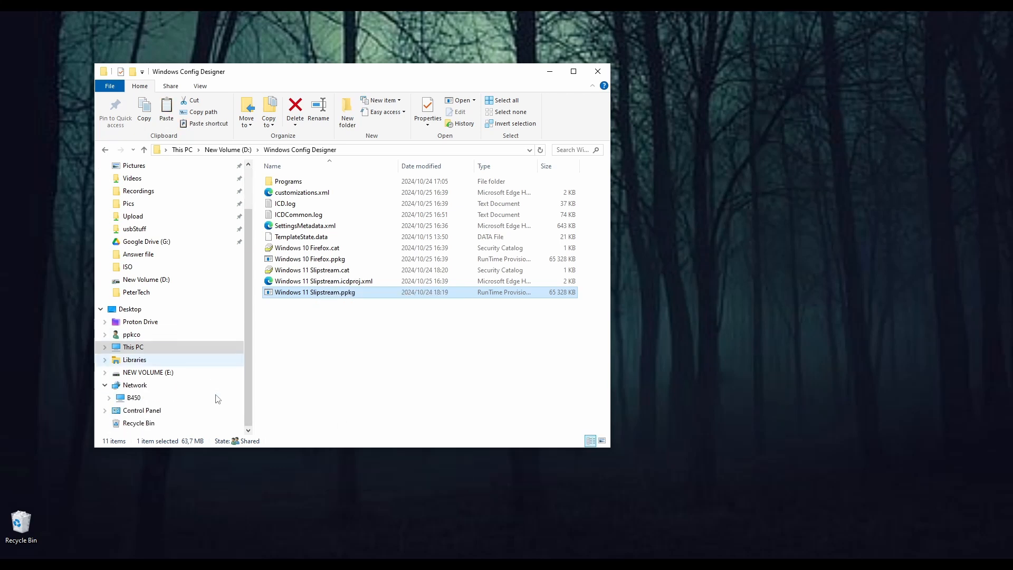
click(193, 373)
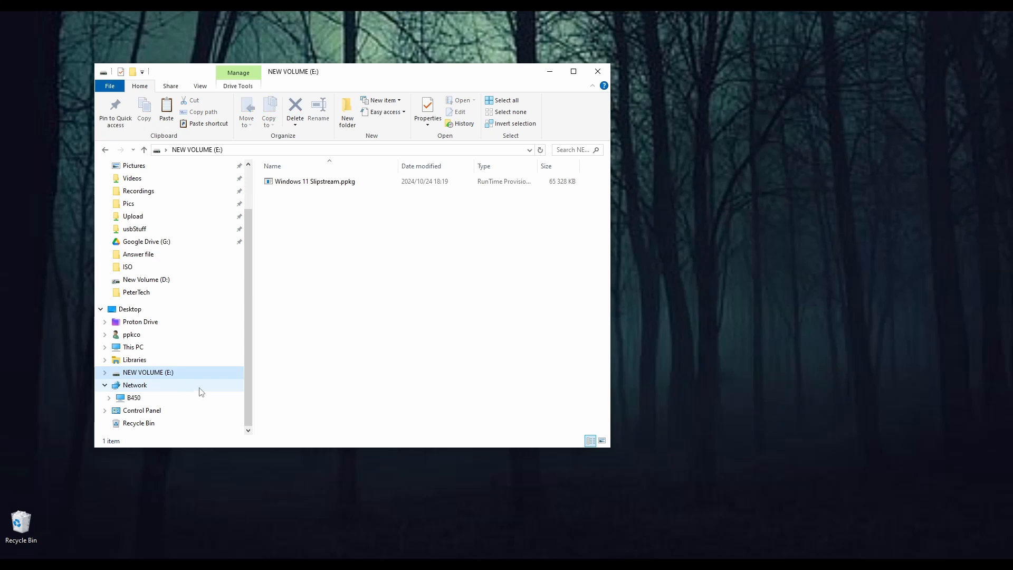
click(330, 249)
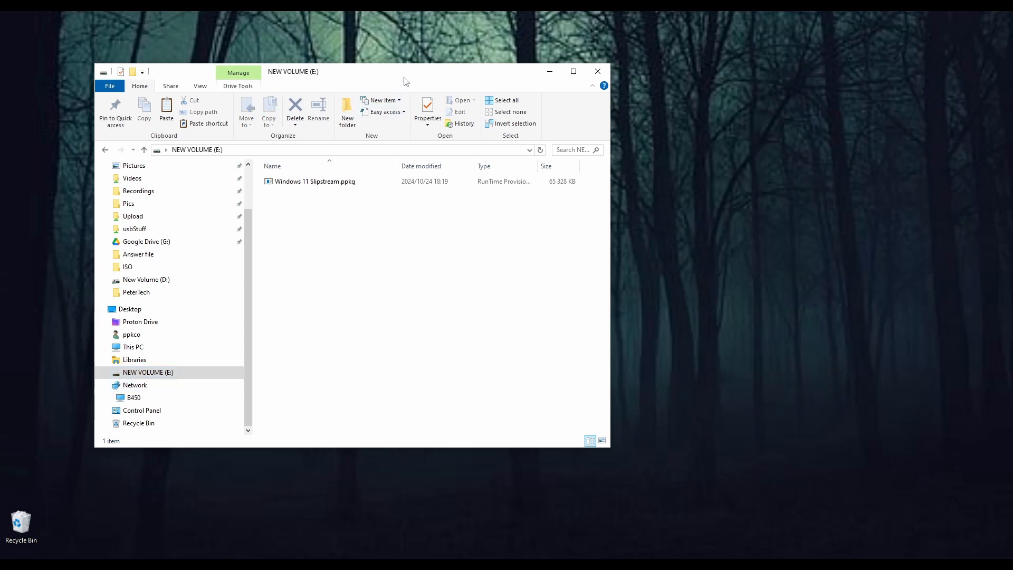
drag(405, 81, 385, 123)
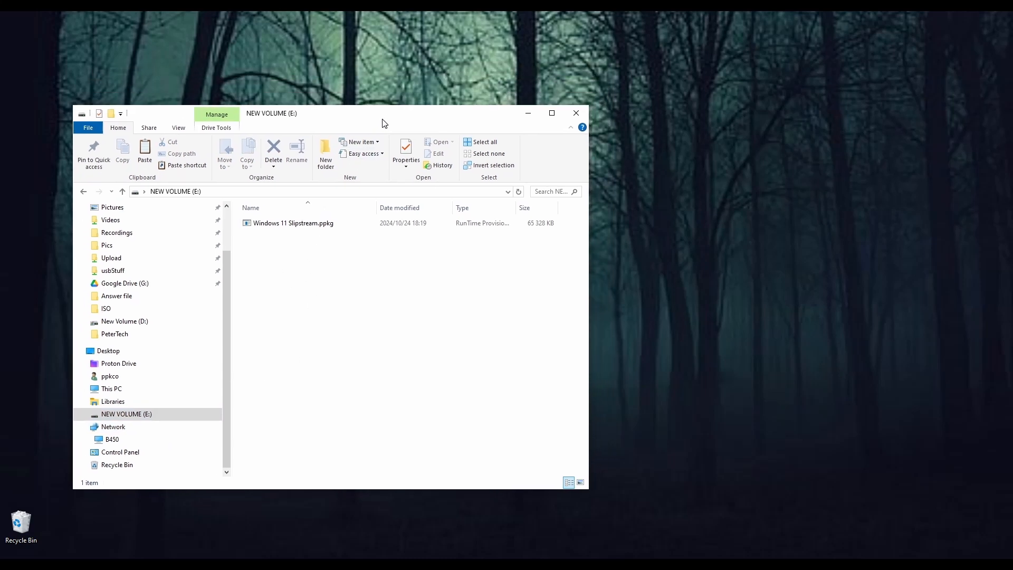
click(284, 232)
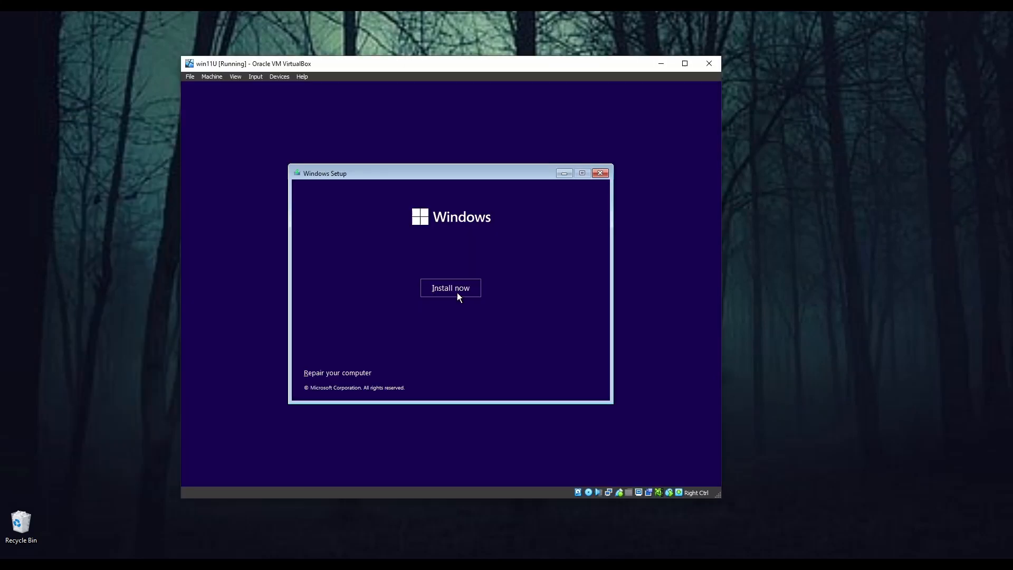
- In the VirtualBox virtual machine, continue past Windows Setup's language and format selection
click(457, 292)
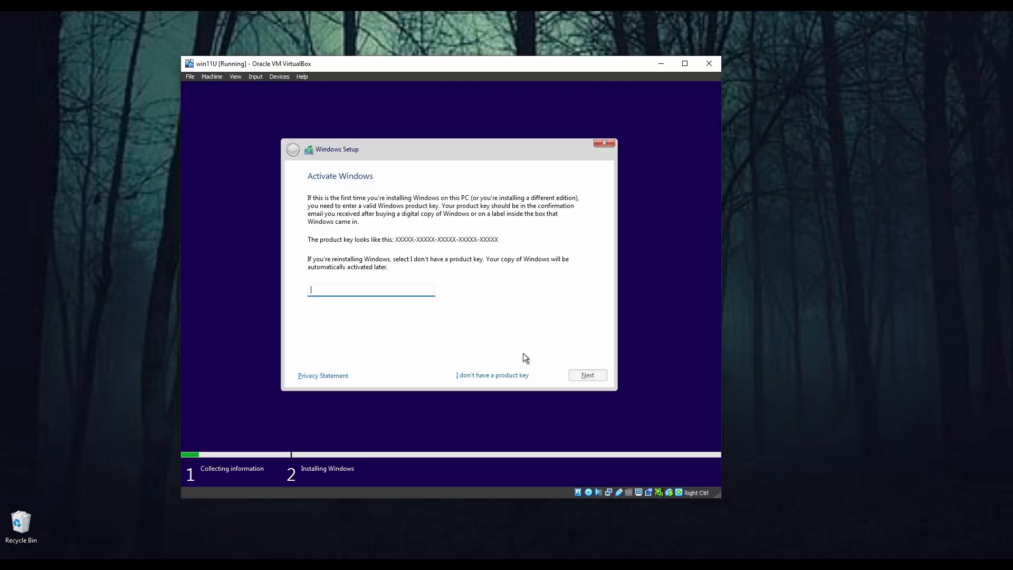
- Continue Windows Setup without a product key and sign in to the local user account with its password
click(493, 374)
click(380, 263)
click(580, 375)
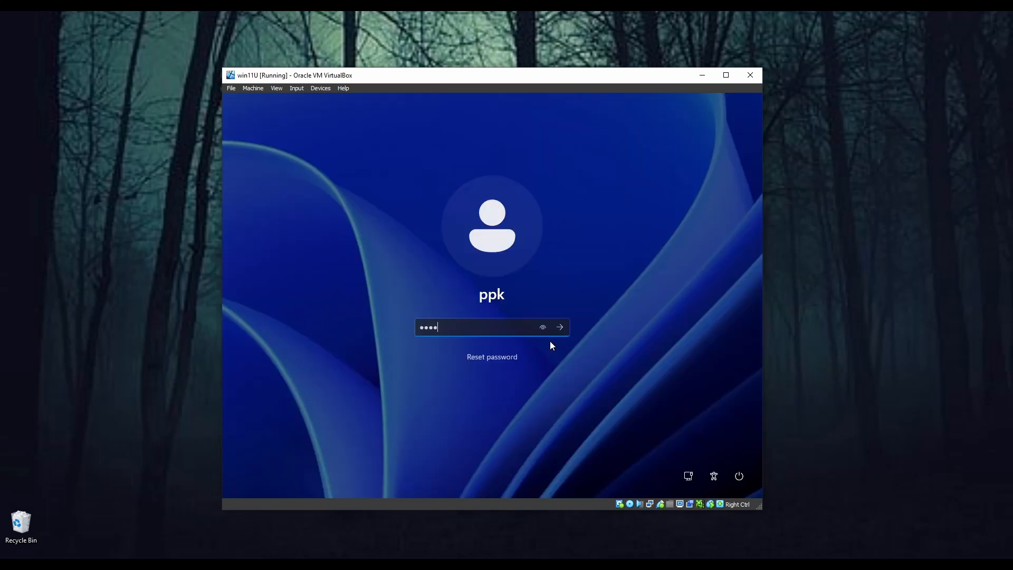
key(Return)
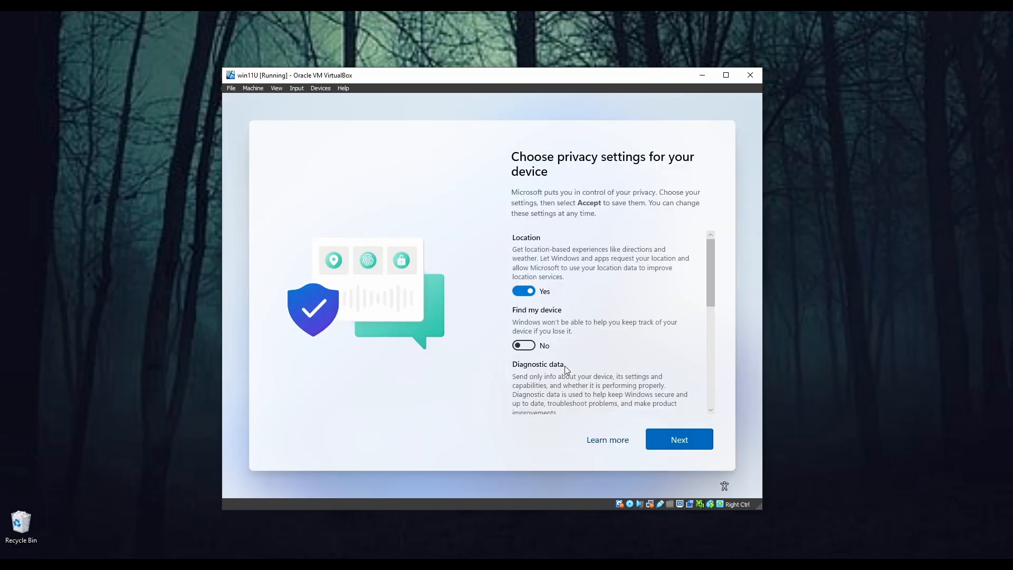
- Turn off location, inking and typing, tailored experiences and advertising ID in the privacy settings, then continue
click(518, 294)
scroll(542, 361, down, 3)
click(521, 318)
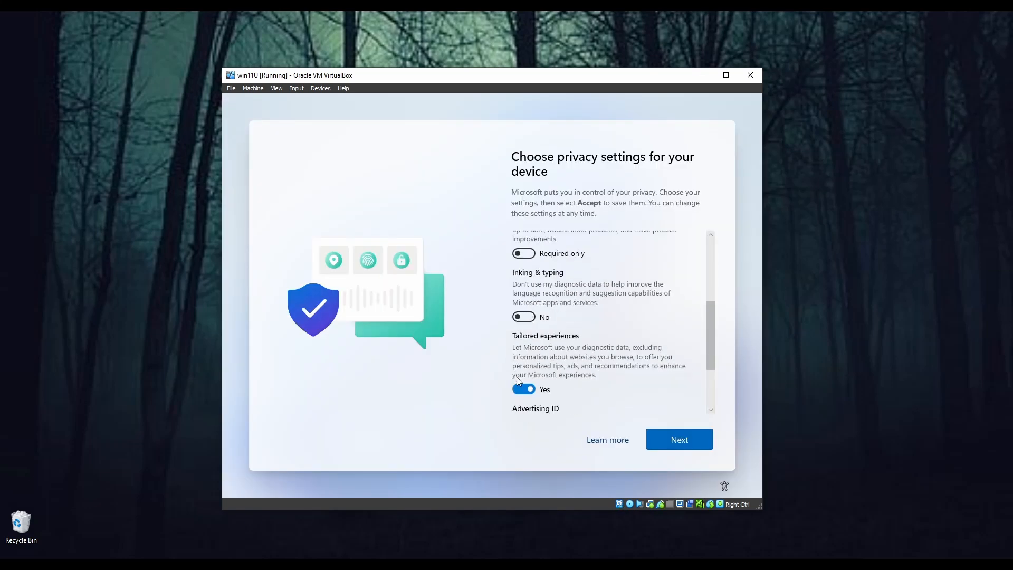
click(521, 387)
scroll(557, 381, down, 3)
click(523, 356)
click(679, 440)
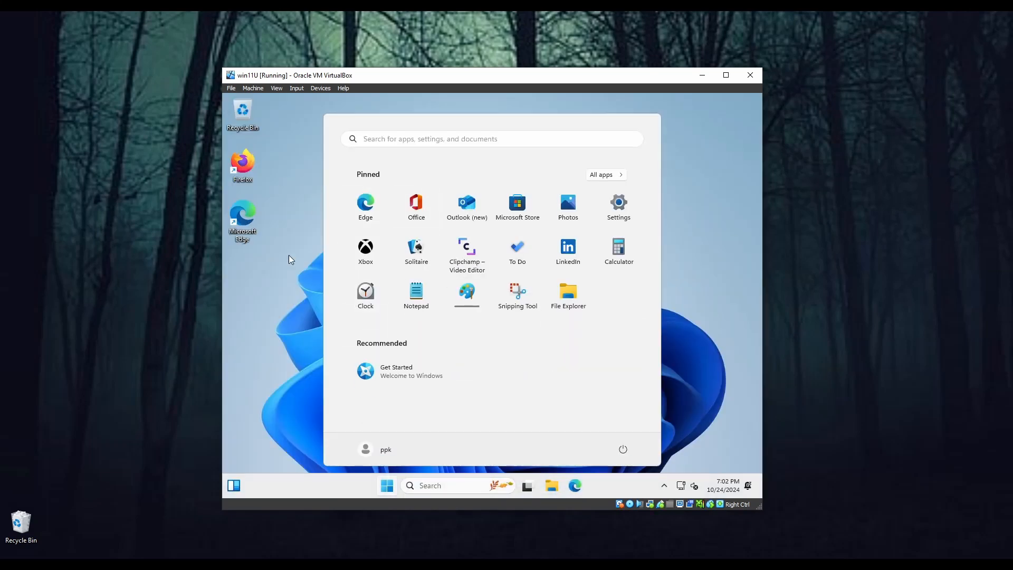
- Close the Start menu, move the Firefox shortcut to the middle of the desktop and launch Firefox
click(696, 449)
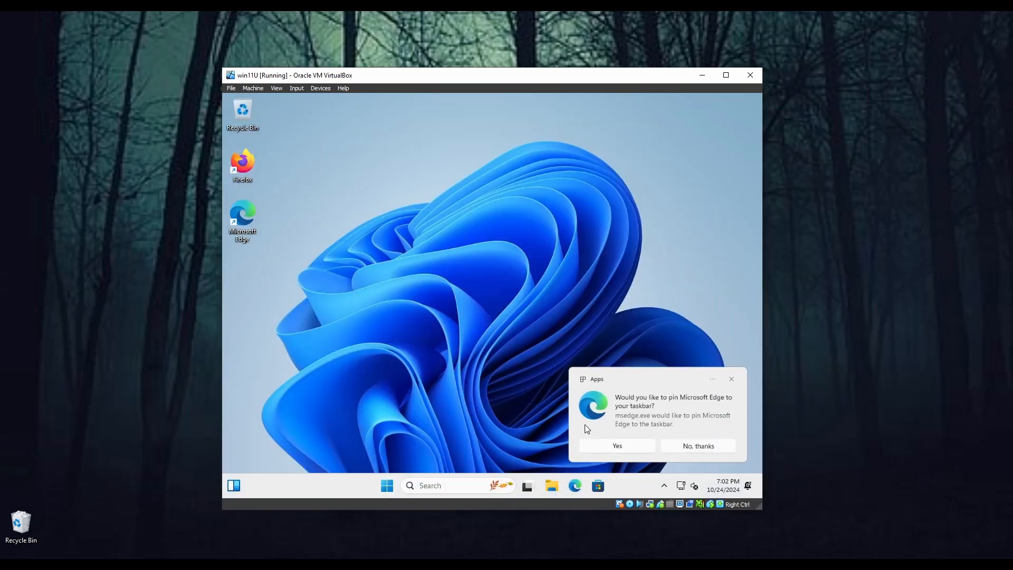
drag(255, 179, 439, 244)
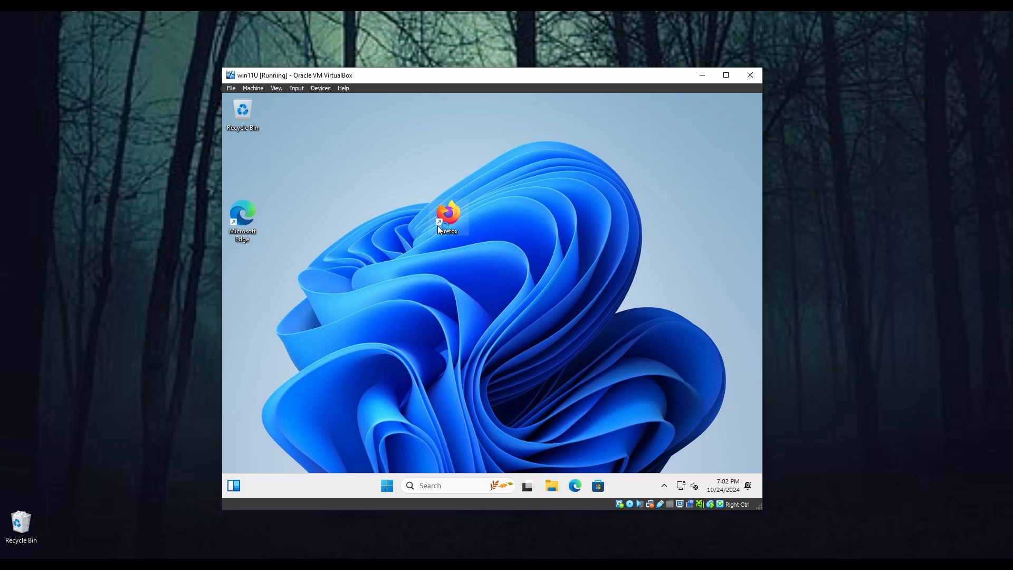
double_click(438, 227)
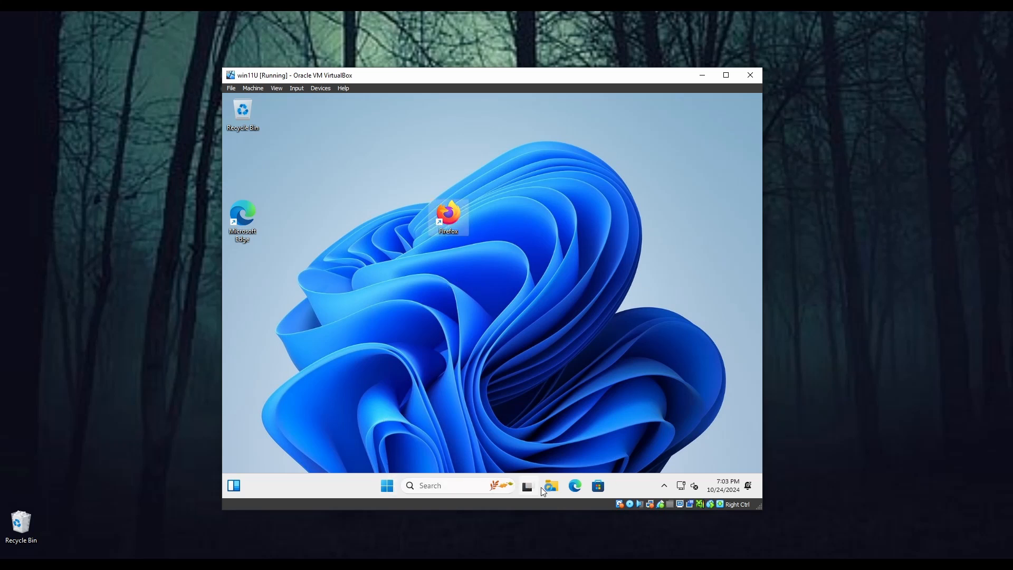